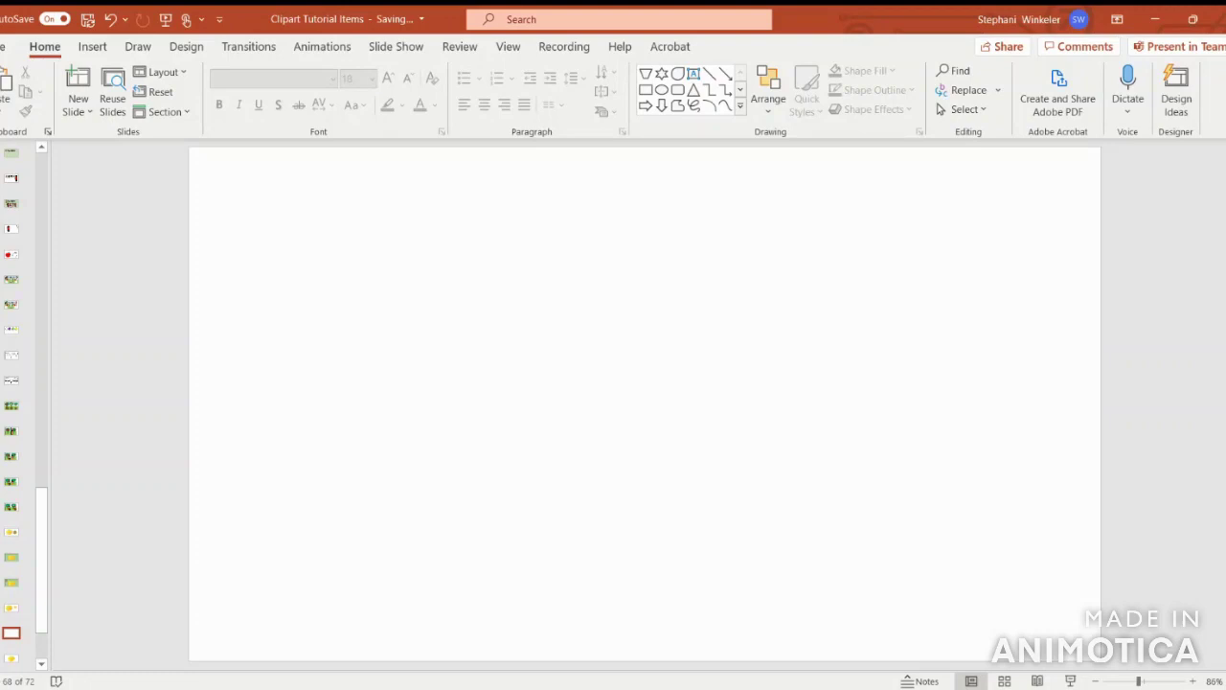
- Draw a large teardrop shape on the right side of the slide
{"action": "left_click", "coordinate": [100, 46]}
{"action": "left_click", "coordinate": [271, 86]}
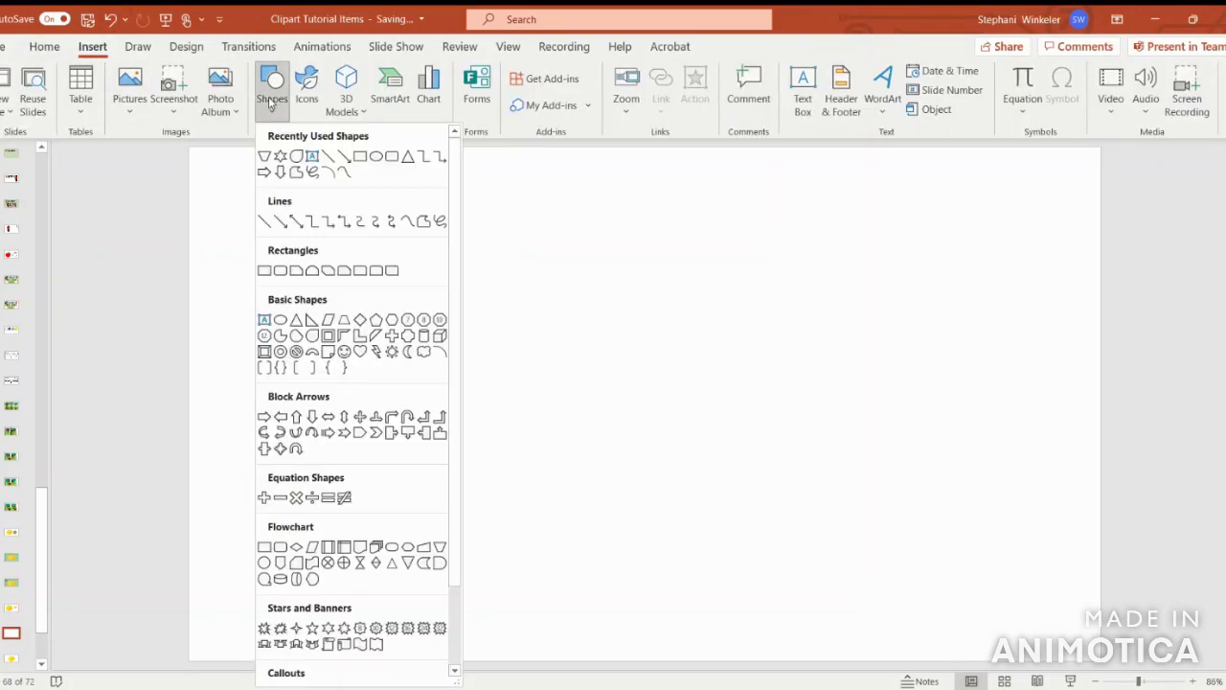
{"action": "left_click", "coordinate": [328, 336]}
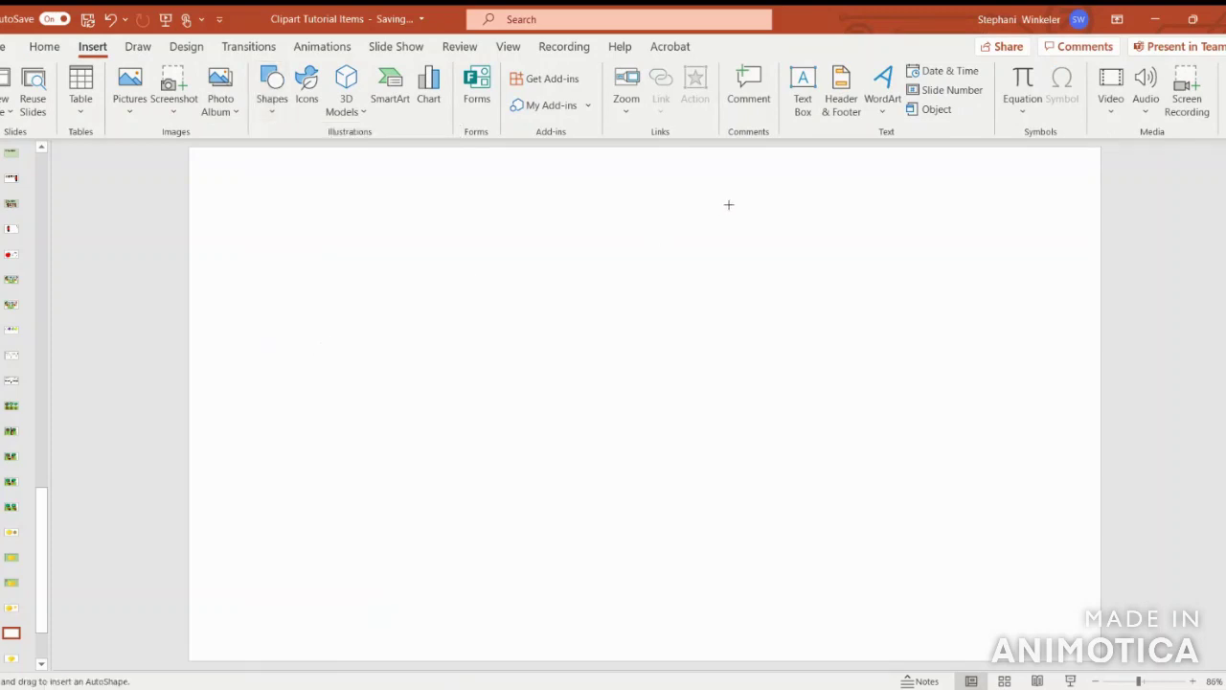
{"action": "mouse_move", "coordinate": [720, 186]}
{"action": "left_mouse_down"}
{"action": "mouse_move", "coordinate": [739, 189]}
{"action": "mouse_move", "coordinate": [946, 443]}
{"action": "mouse_move", "coordinate": [1057, 493]}
{"action": "mouse_move", "coordinate": [1080, 551]}
{"action": "mouse_move", "coordinate": [1130, 587]}
{"action": "left_mouse_up"}
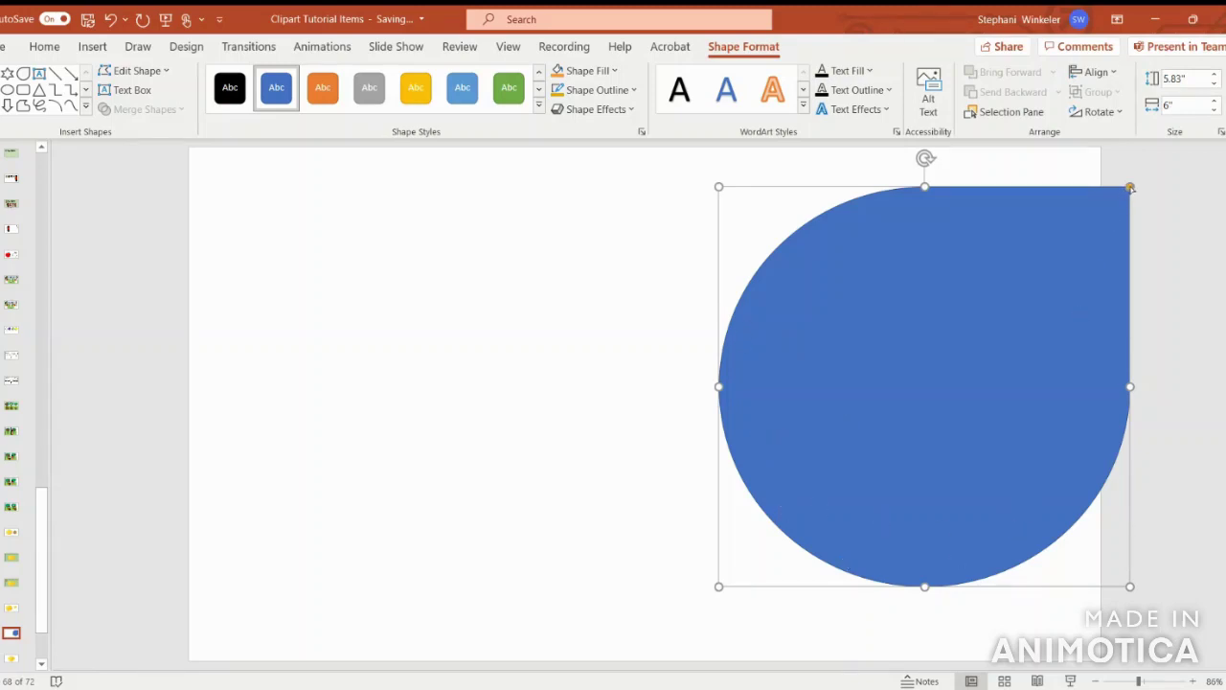
- Round the teardrop's point into a notch, rotate it to the top, and centre it horizontally
{"action": "left_click_drag", "start_coordinate": [1130, 188], "coordinate": [1040, 278]}
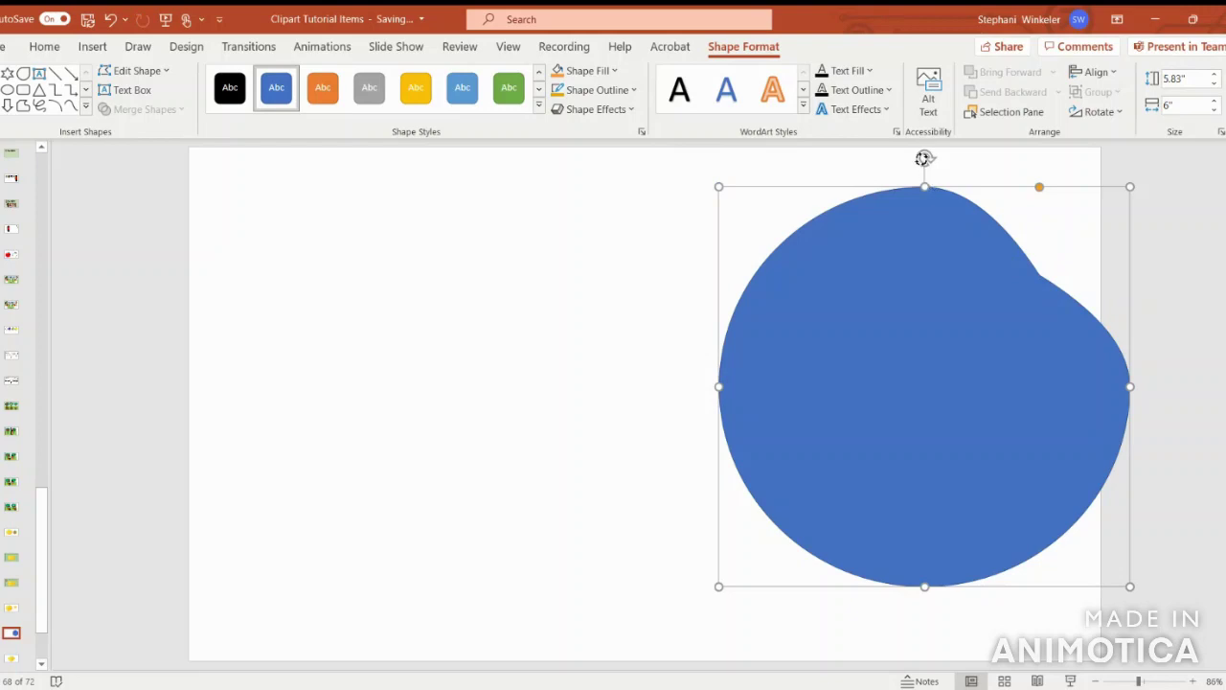
{"action": "left_click_drag", "start_coordinate": [926, 158], "coordinate": [767, 211]}
{"action": "left_click", "coordinate": [1096, 73]}
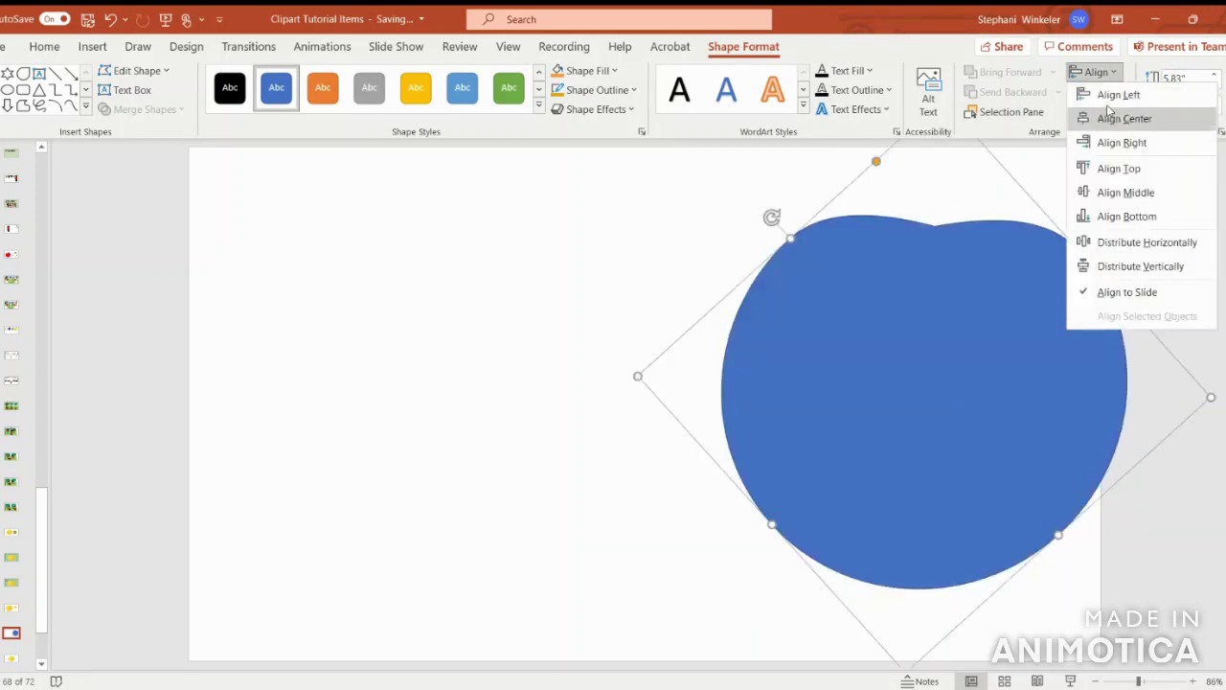
{"action": "left_click", "coordinate": [1108, 116]}
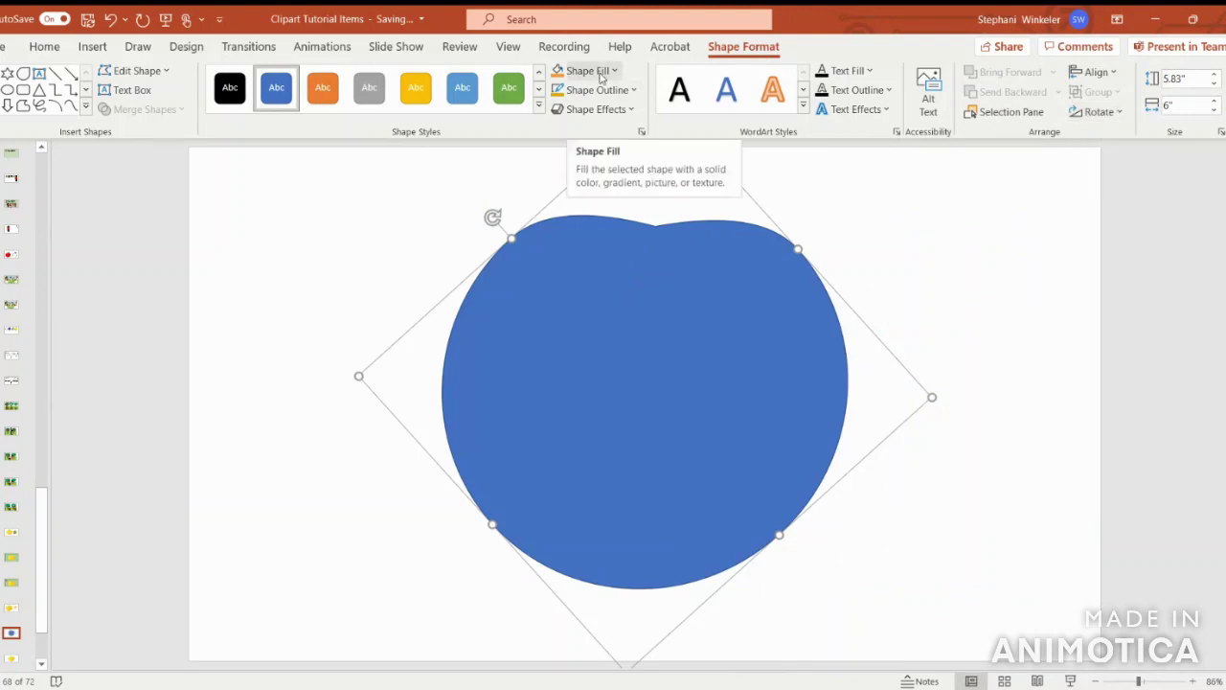
- Fill the notched shape orange and give it a gold outline
{"action": "left_click", "coordinate": [601, 72]}
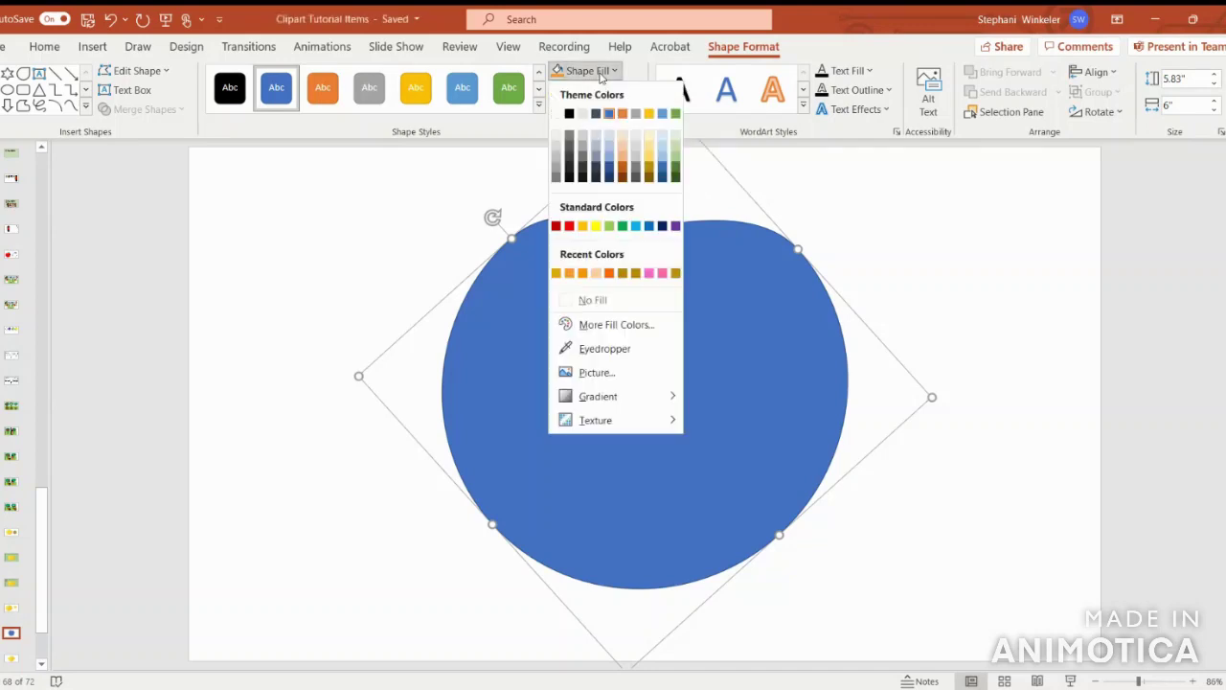
{"action": "left_click", "coordinate": [585, 275]}
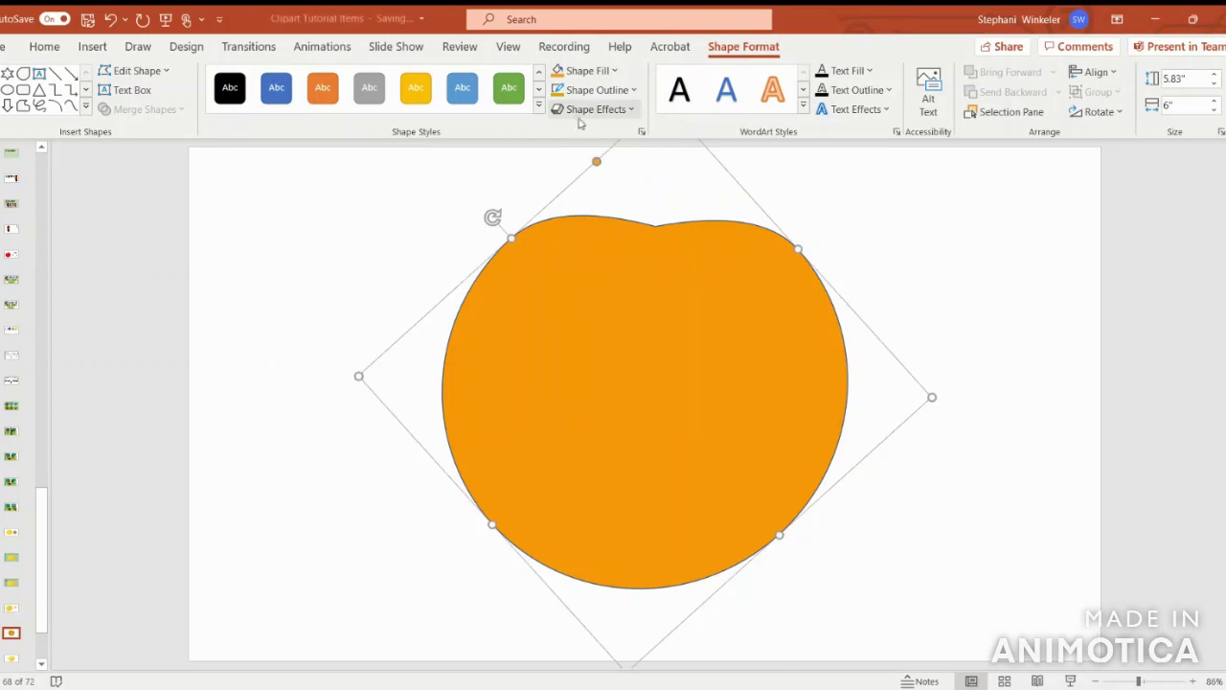
{"action": "left_click", "coordinate": [597, 91]}
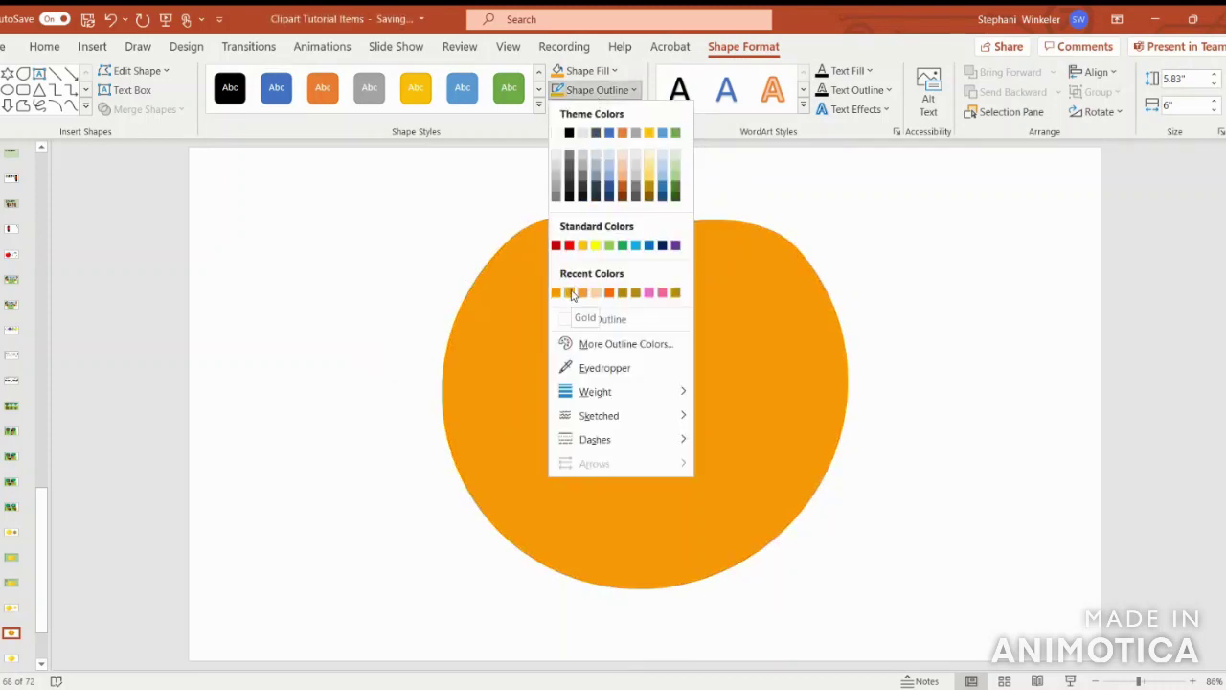
{"action": "left_click", "coordinate": [572, 294]}
- Set the outline weight to 2¼ pt
{"action": "left_click", "coordinate": [597, 90]}
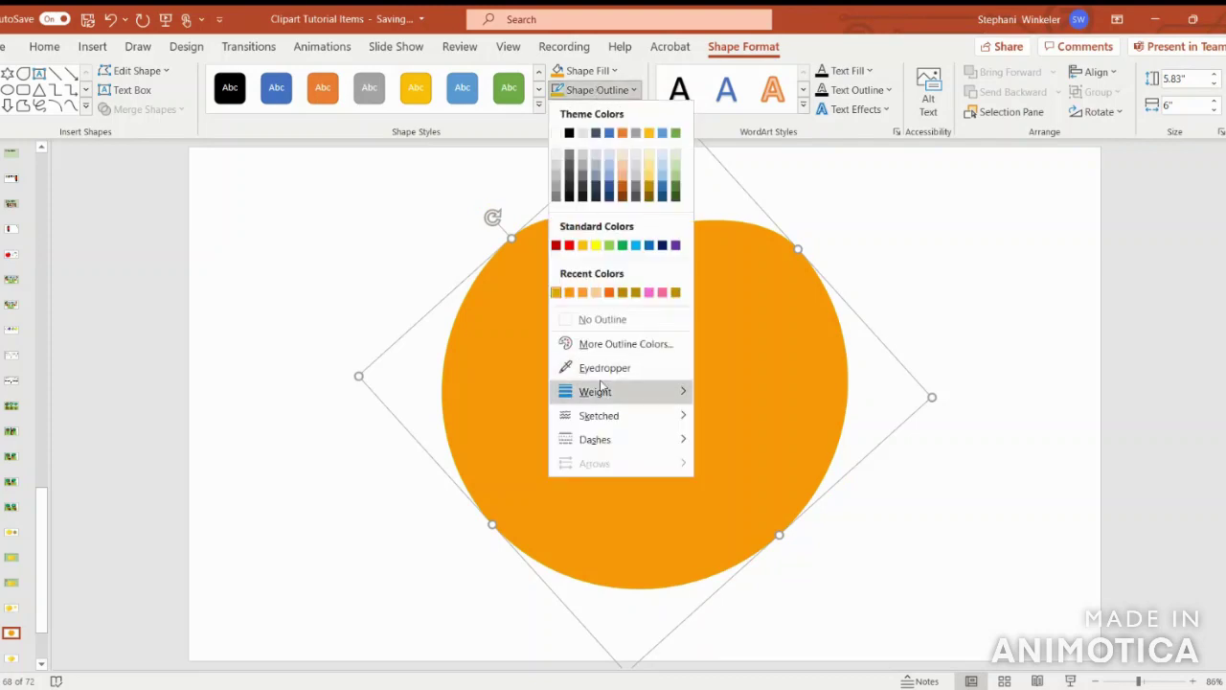
{"action": "mouse_move", "coordinate": [601, 388]}
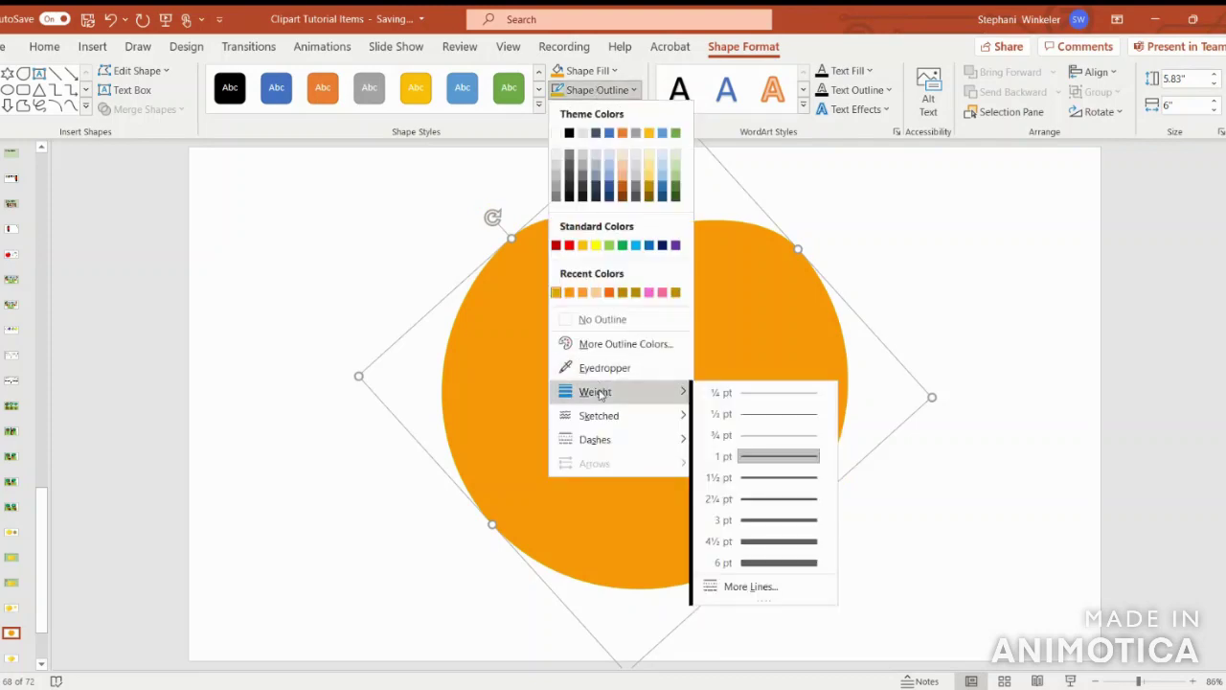
{"action": "left_click", "coordinate": [767, 499]}
{"action": "left_click", "coordinate": [986, 330]}
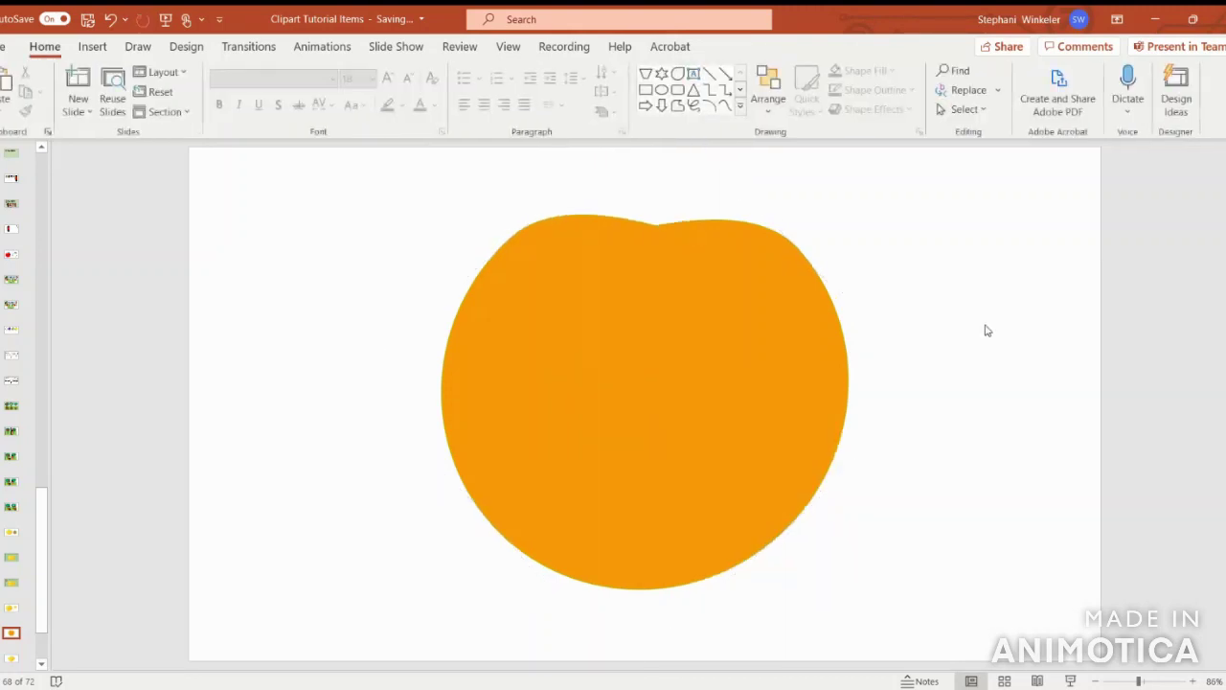
- Draw an arc on the right of the slide, extending and widening its curve
{"action": "left_click", "coordinate": [105, 48]}
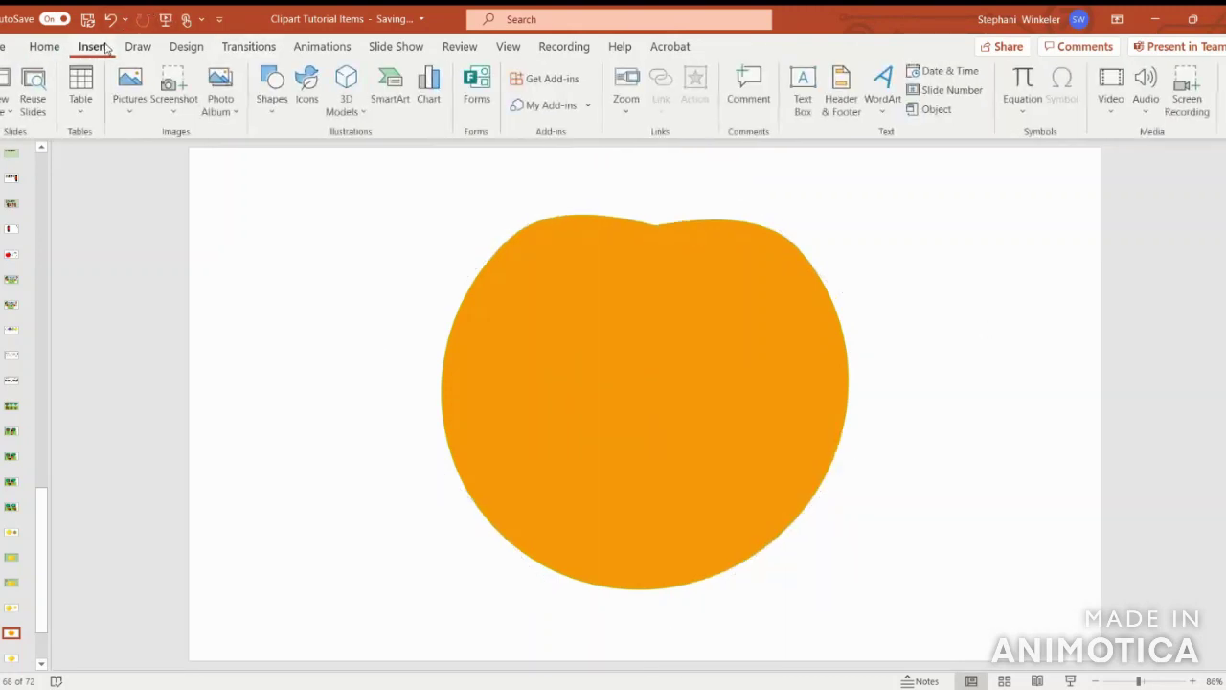
{"action": "left_click", "coordinate": [272, 86]}
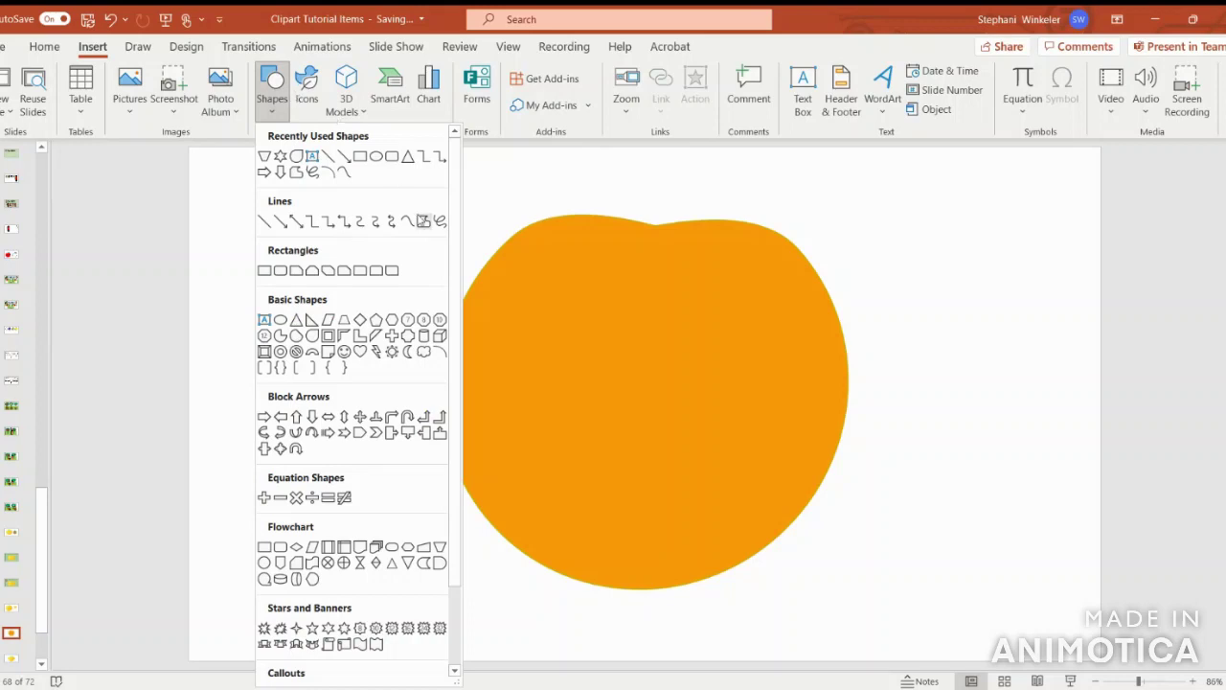
{"action": "left_click", "coordinate": [440, 351]}
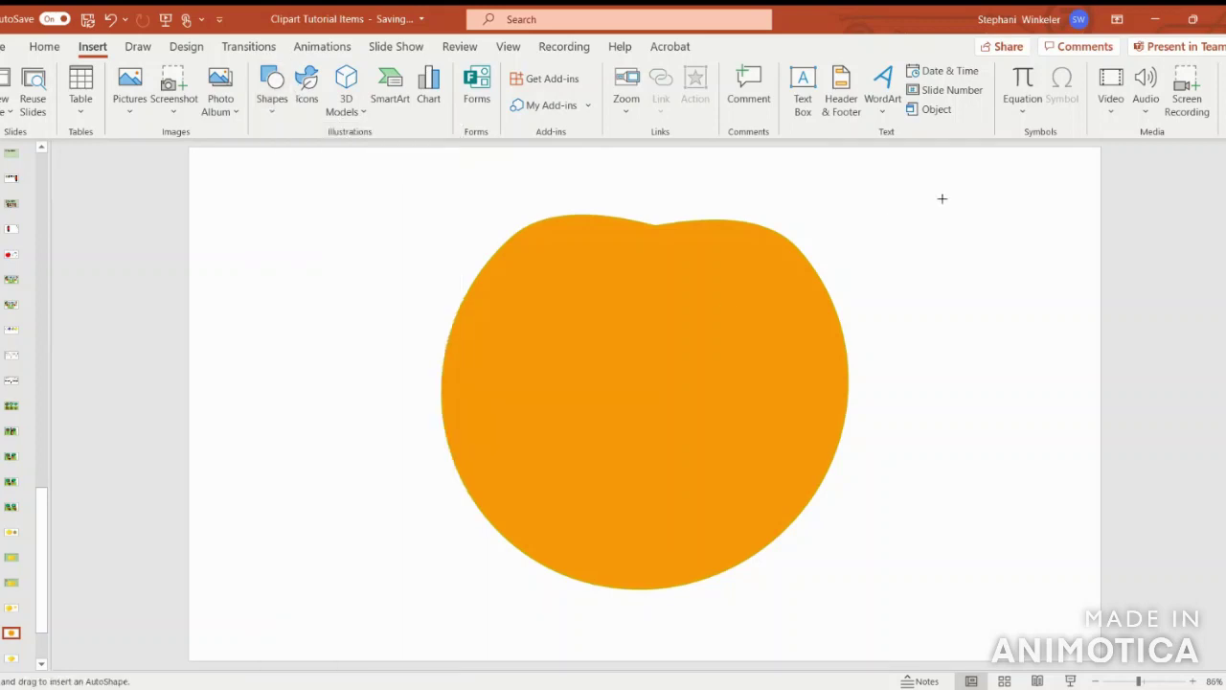
{"action": "left_click_drag", "start_coordinate": [939, 198], "coordinate": [958, 534]}
{"action": "left_click_drag", "start_coordinate": [975, 366], "coordinate": [973, 451]}
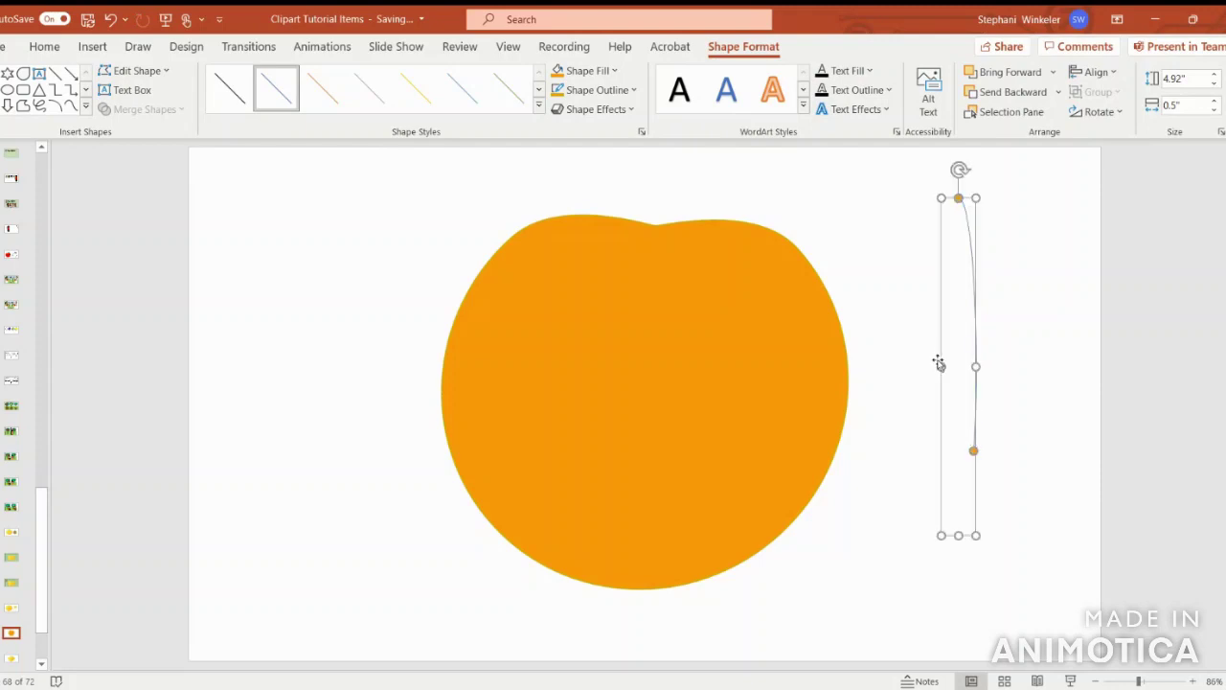
{"action": "left_click_drag", "start_coordinate": [939, 366], "coordinate": [873, 360]}
- Fit the arc along the body's right side at full height and duplicate it
{"action": "left_click_drag", "start_coordinate": [926, 201], "coordinate": [758, 257]}
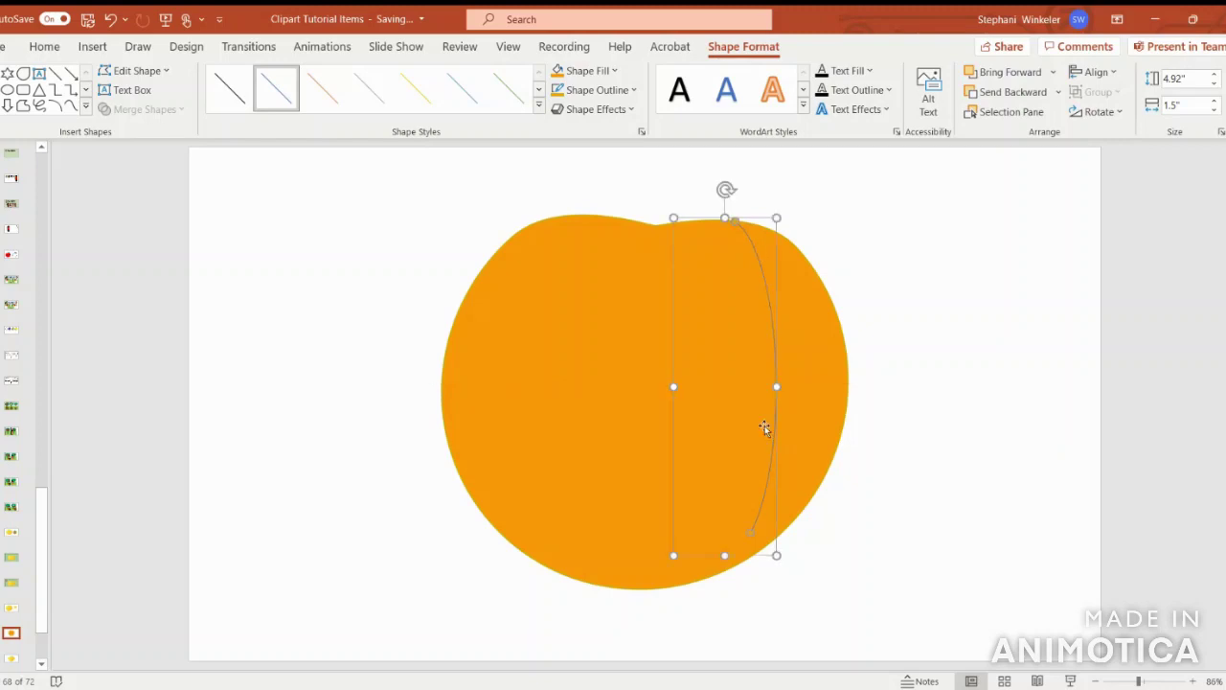
{"action": "left_click_drag", "start_coordinate": [725, 557], "coordinate": [726, 577]}
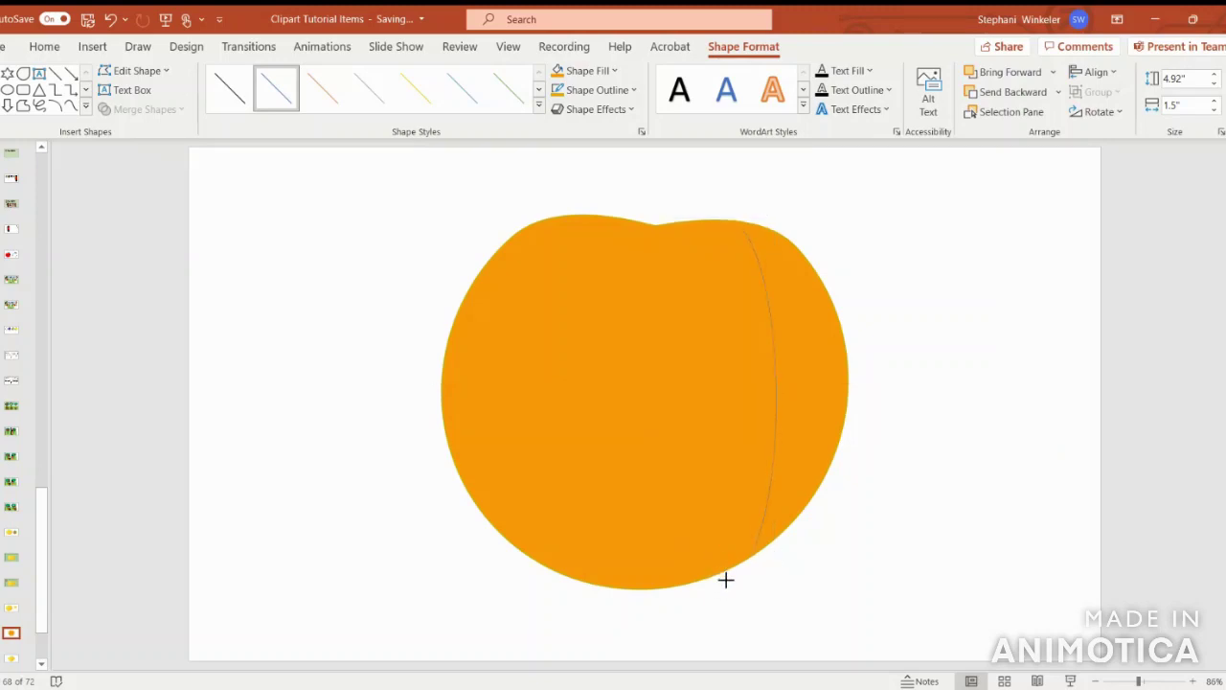
{"action": "left_click_drag", "start_coordinate": [725, 579], "coordinate": [725, 581]}
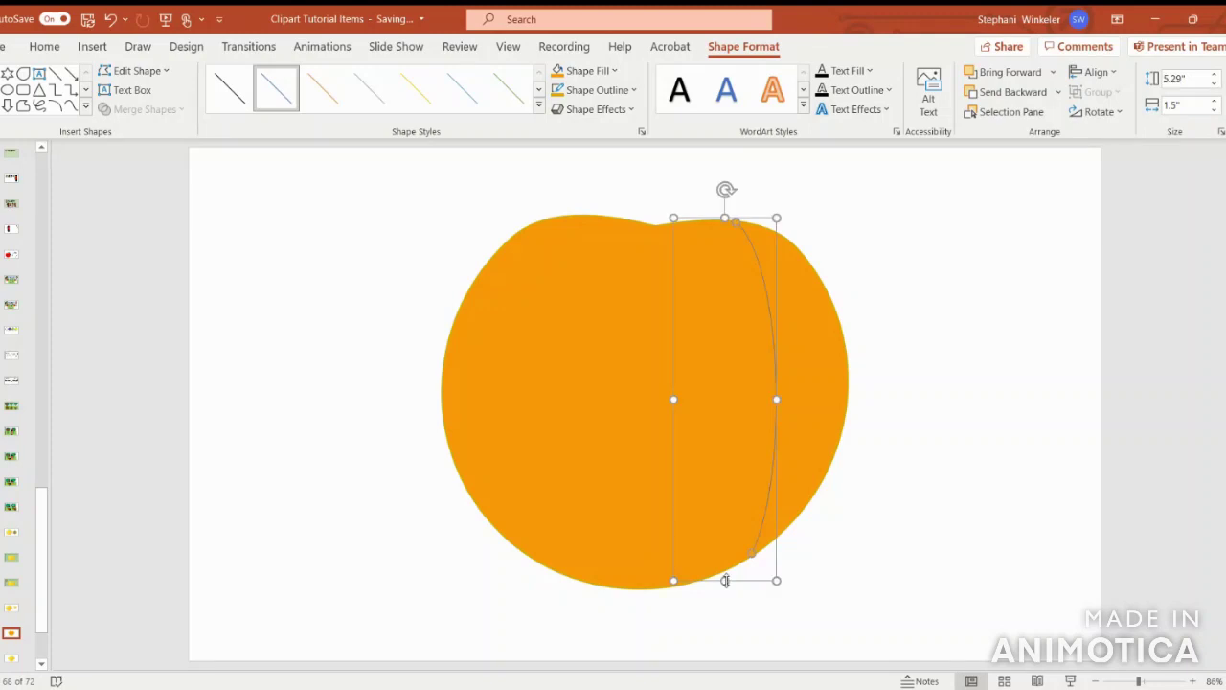
{"action": "key", "text": "ctrl+d"}
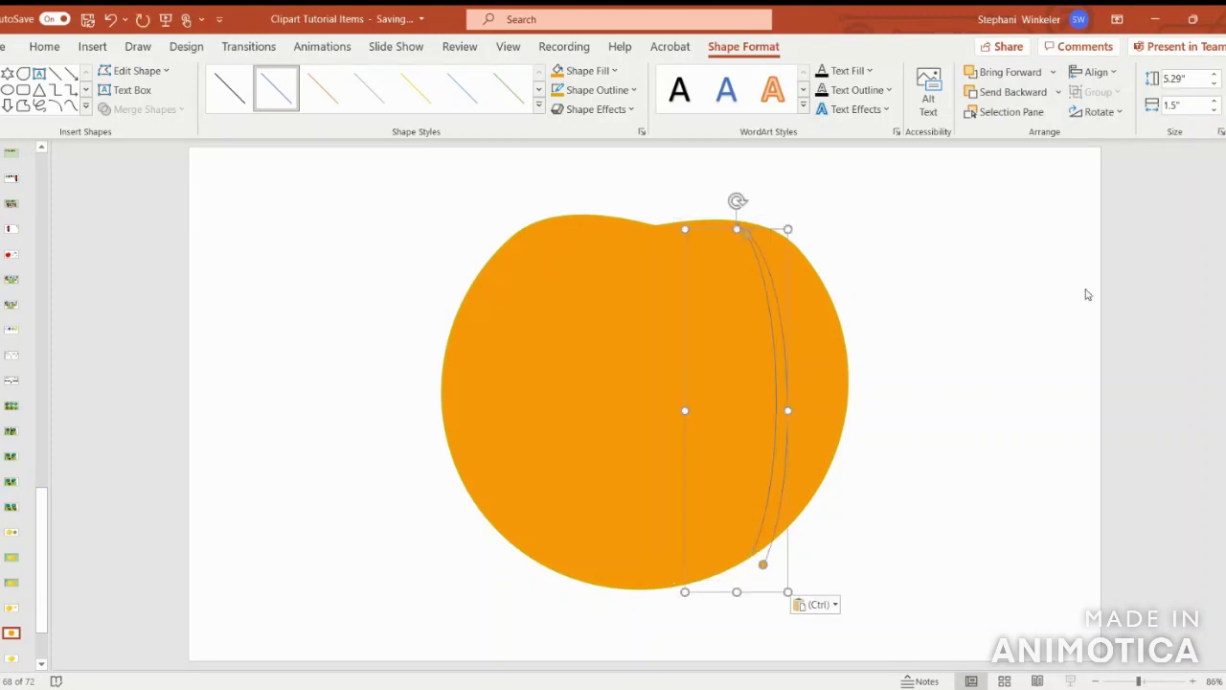
{"action": "left_click", "coordinate": [1099, 112]}
- Flip the duplicate arc horizontally and place it on the body's left side
{"action": "left_click", "coordinate": [1114, 205]}
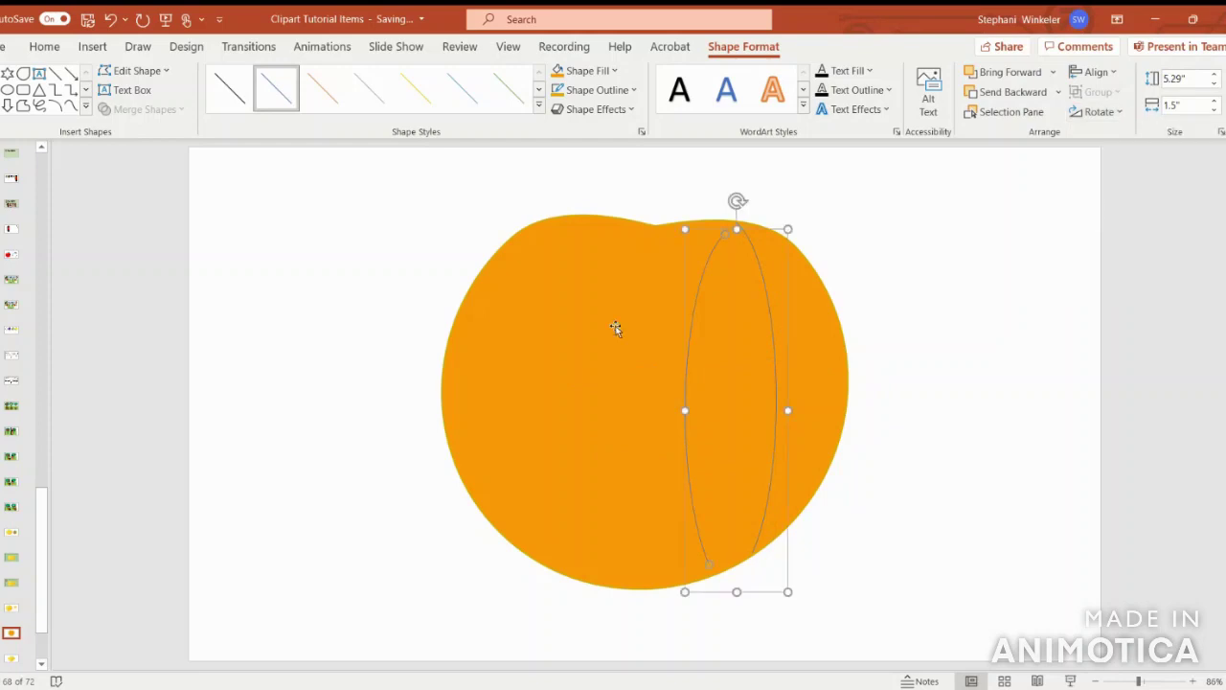
{"action": "left_click_drag", "start_coordinate": [693, 328], "coordinate": [509, 308]}
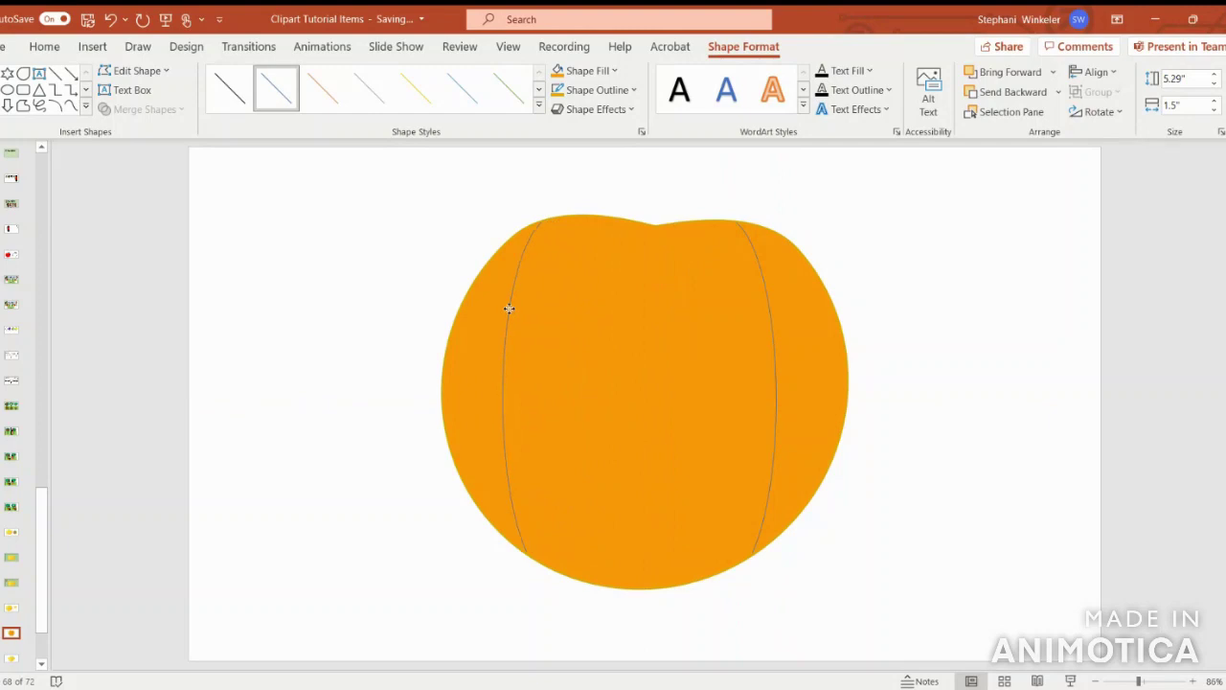
{"action": "left_click_drag", "start_coordinate": [509, 308], "coordinate": [509, 310]}
{"action": "left_click", "coordinate": [866, 533]}
- Nudge the left rib curve slightly right and duplicate it
{"action": "left_click", "coordinate": [500, 323]}
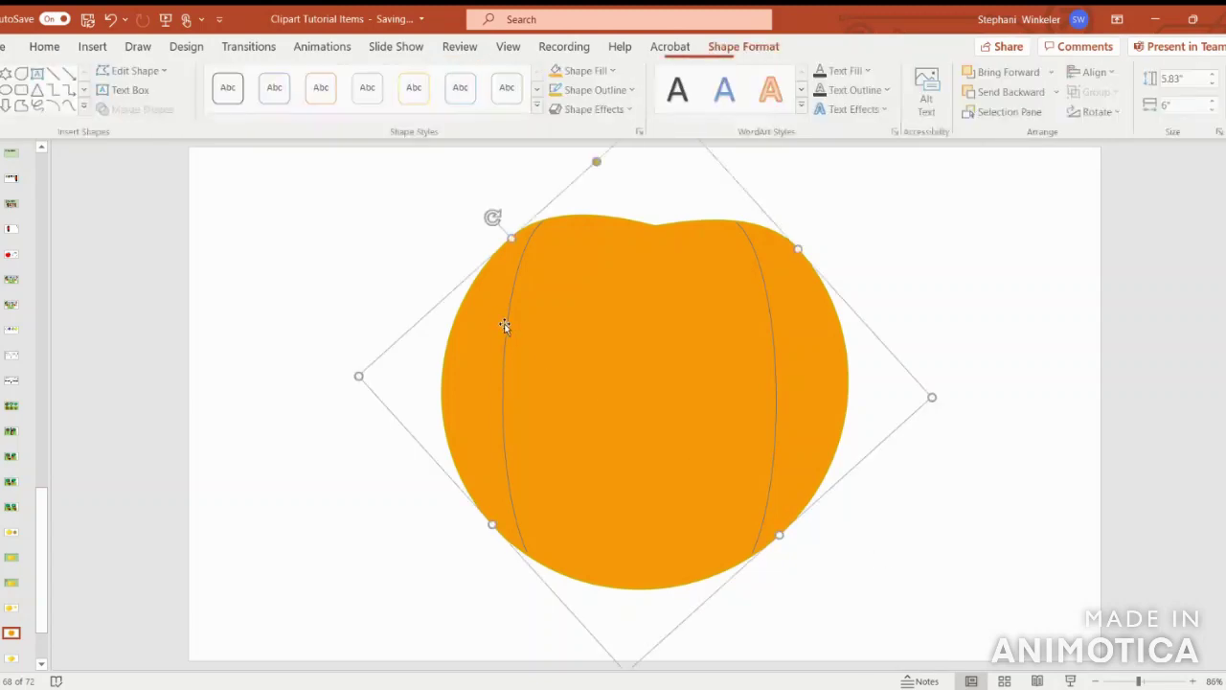
{"action": "left_click", "coordinate": [509, 317]}
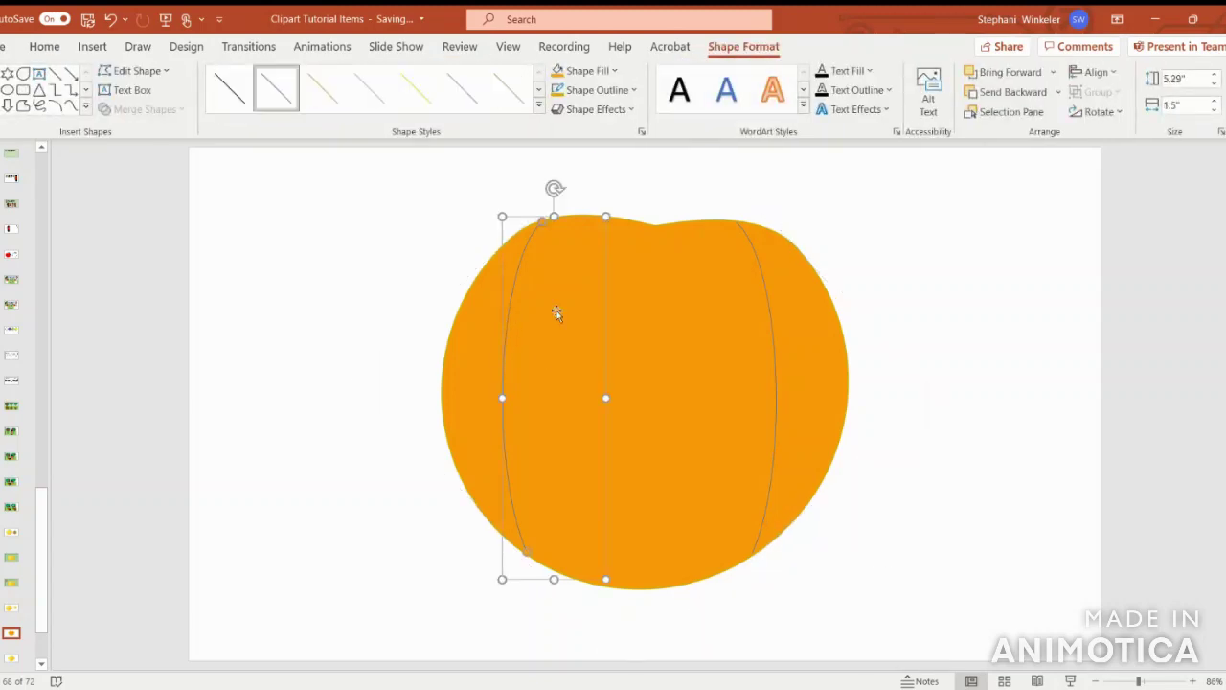
{"action": "left_click_drag", "start_coordinate": [606, 298], "coordinate": [608, 296]}
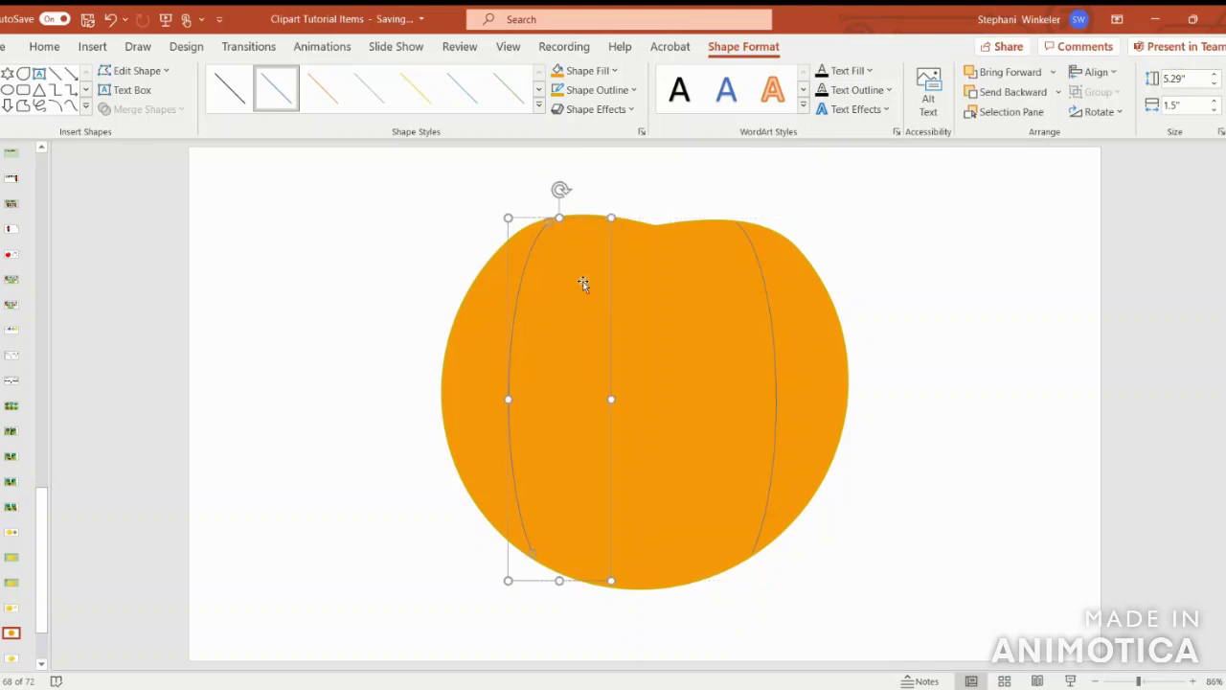
{"action": "left_click", "coordinate": [553, 223]}
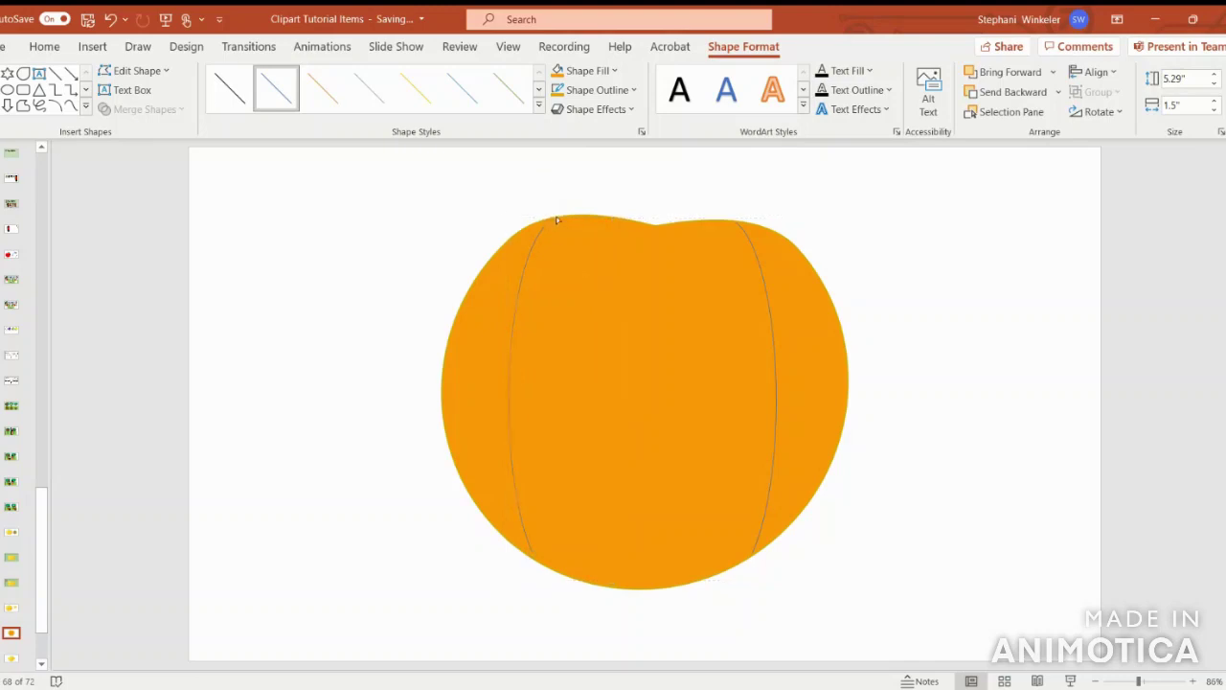
{"action": "left_click", "coordinate": [556, 221]}
{"action": "left_click", "coordinate": [538, 565]}
{"action": "left_click", "coordinate": [537, 565]}
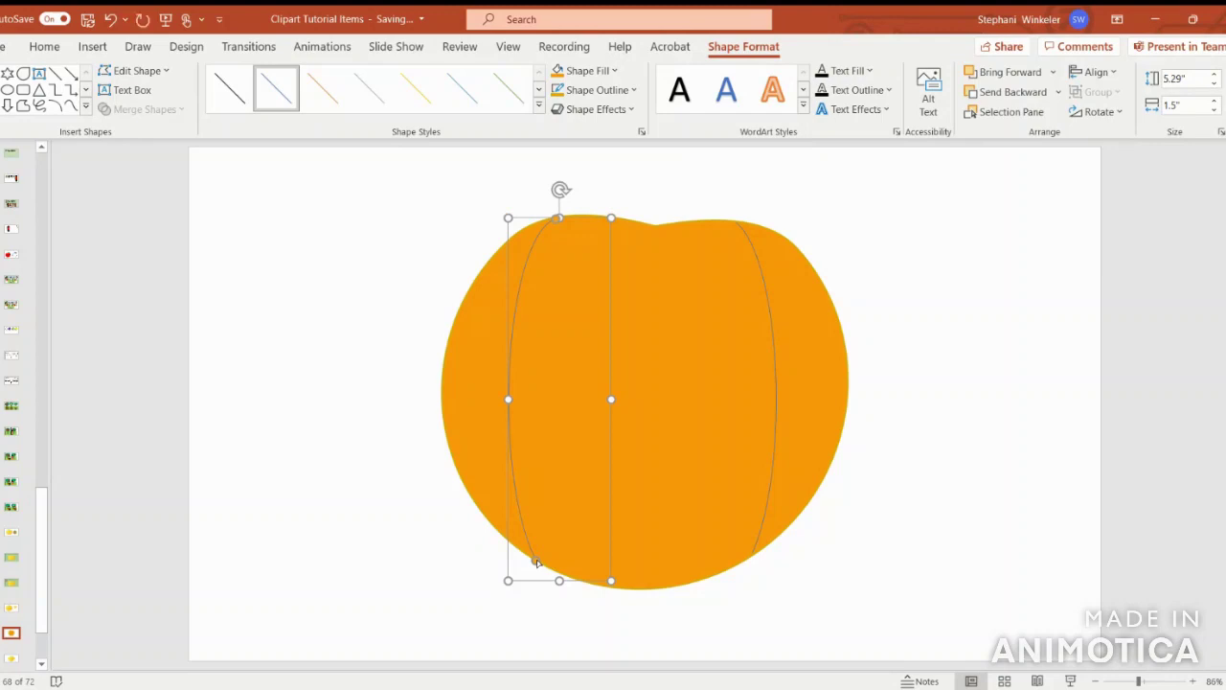
{"action": "key", "text": "ctrl+d"}
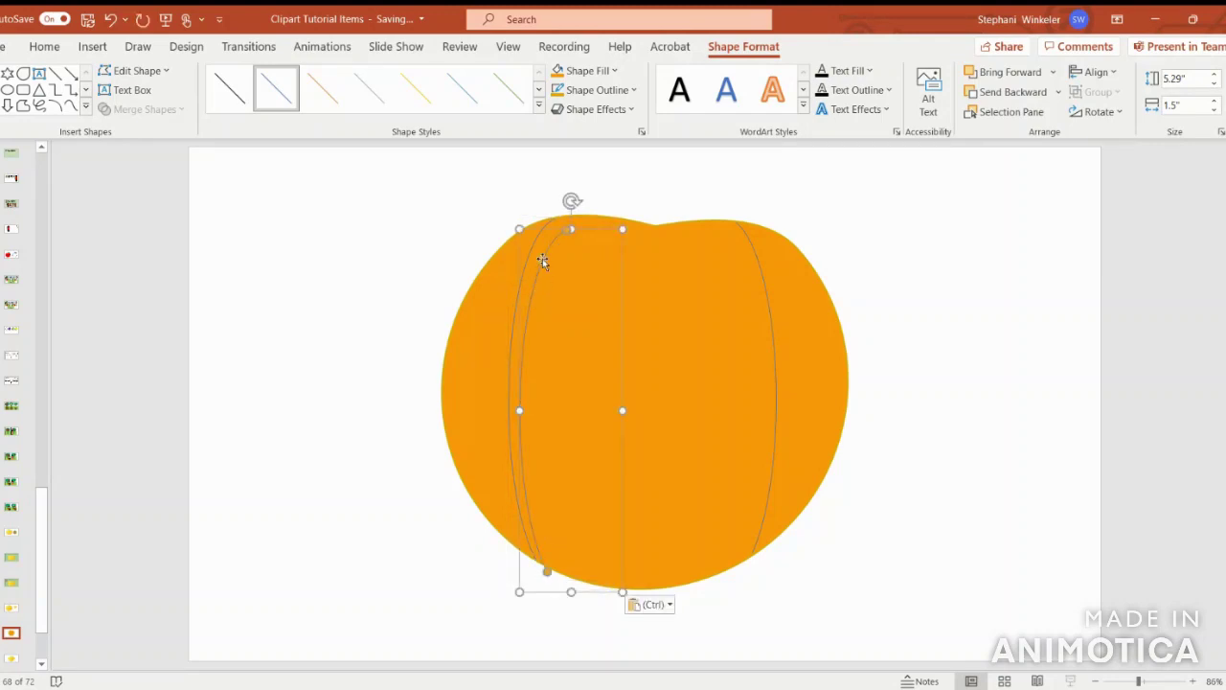
- Move the copied rib to the pumpkin's middle and stretch it to 5.67" tall
{"action": "left_click_drag", "start_coordinate": [544, 258], "coordinate": [601, 250]}
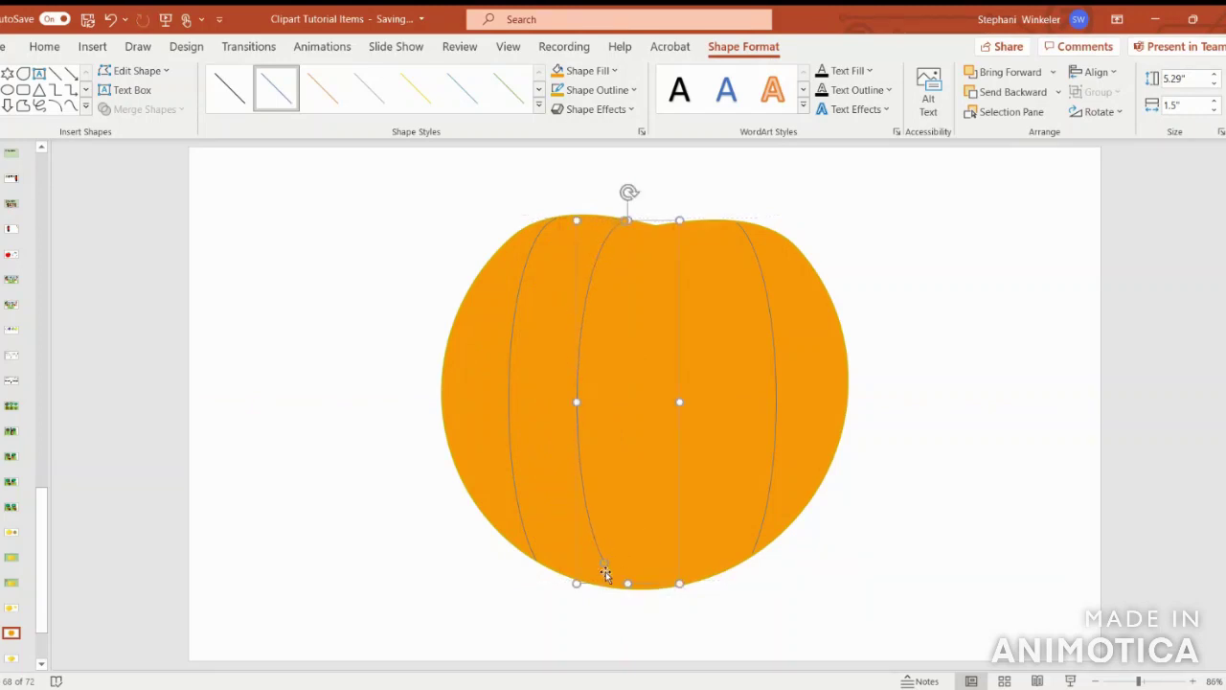
{"action": "left_click", "coordinate": [627, 602]}
{"action": "left_click_drag", "start_coordinate": [627, 603], "coordinate": [629, 607]}
- Add a horizontally flipped copy of the middle rib just right of centre
{"action": "key", "text": "ctrl+v"}
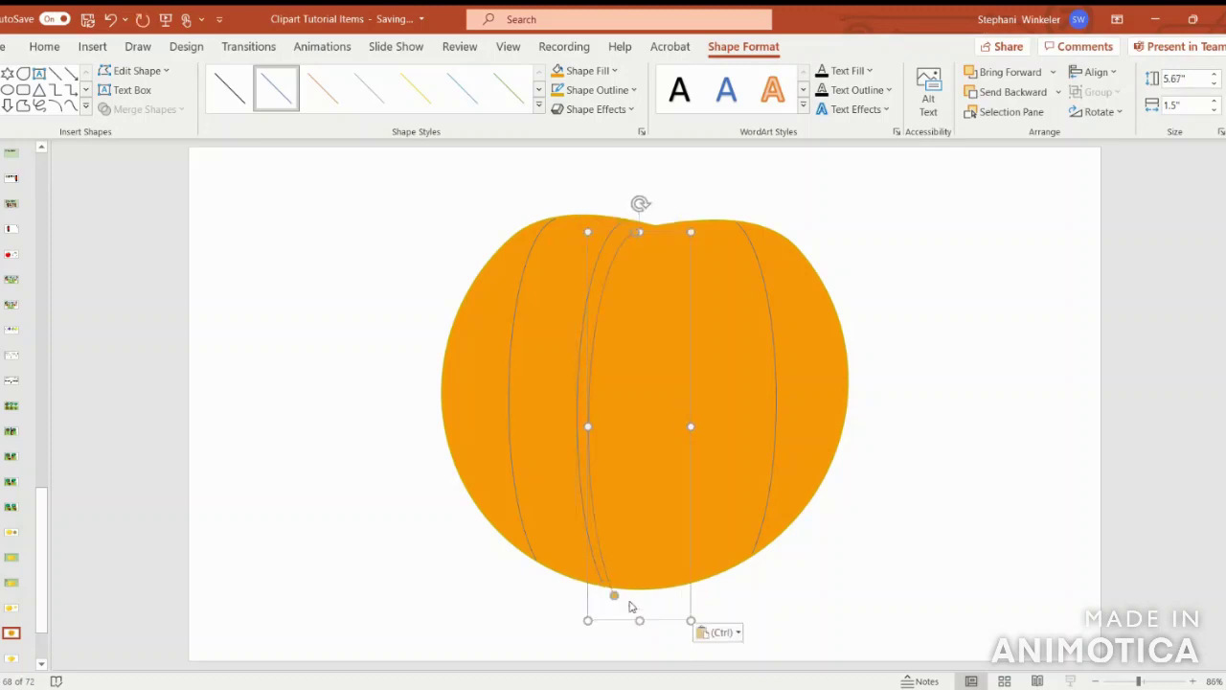
{"action": "left_click", "coordinate": [1092, 113]}
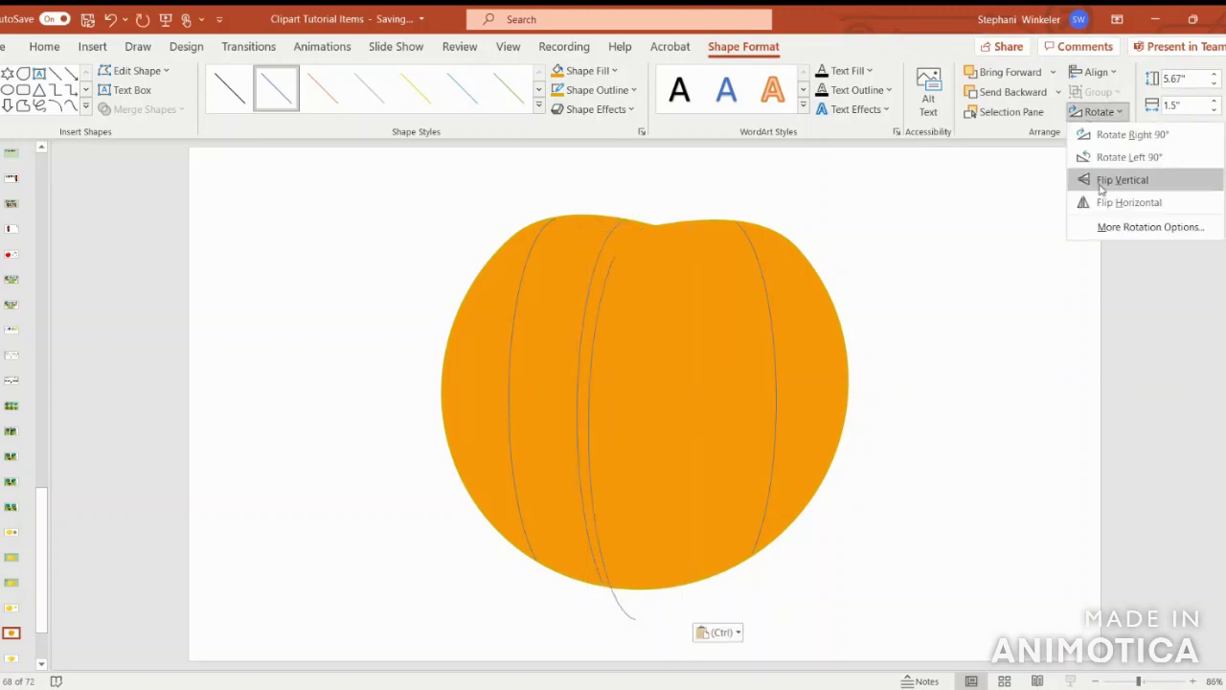
{"action": "left_click", "coordinate": [1128, 202]}
{"action": "left_click_drag", "start_coordinate": [682, 297], "coordinate": [713, 290]}
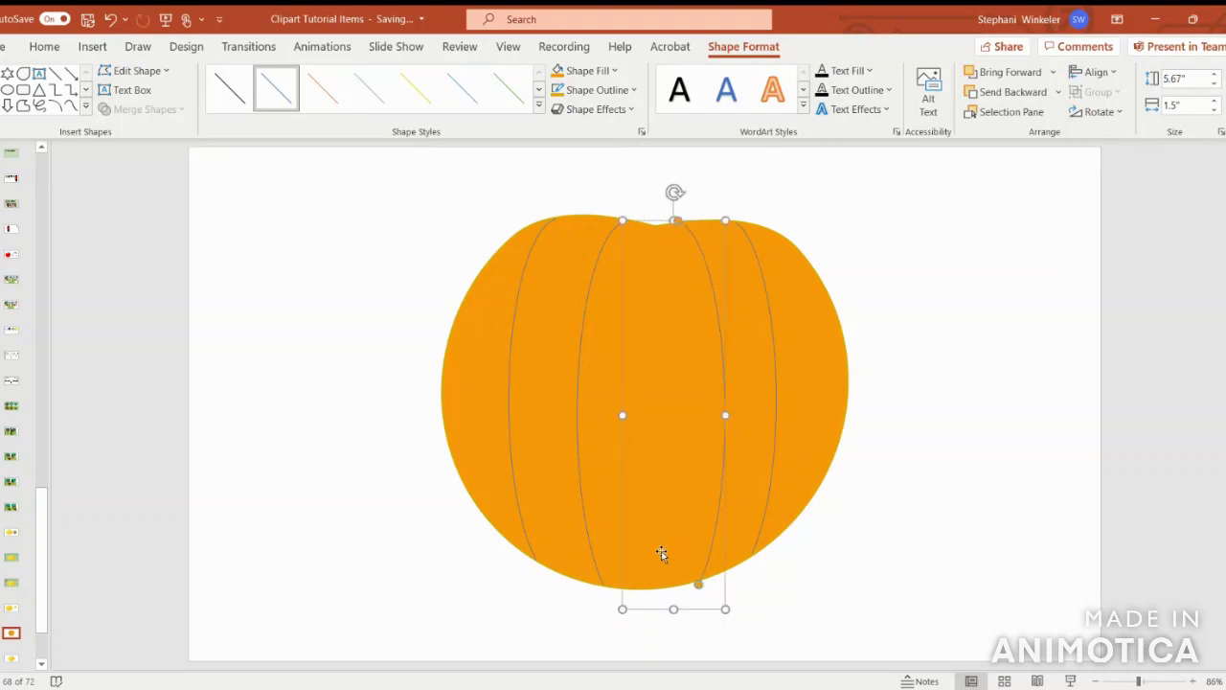
{"action": "left_click", "coordinate": [702, 585]}
{"action": "left_click", "coordinate": [703, 586]}
- Select all four rib curves and set their outline weight to 2¼ pt
{"action": "left_click", "coordinate": [925, 474]}
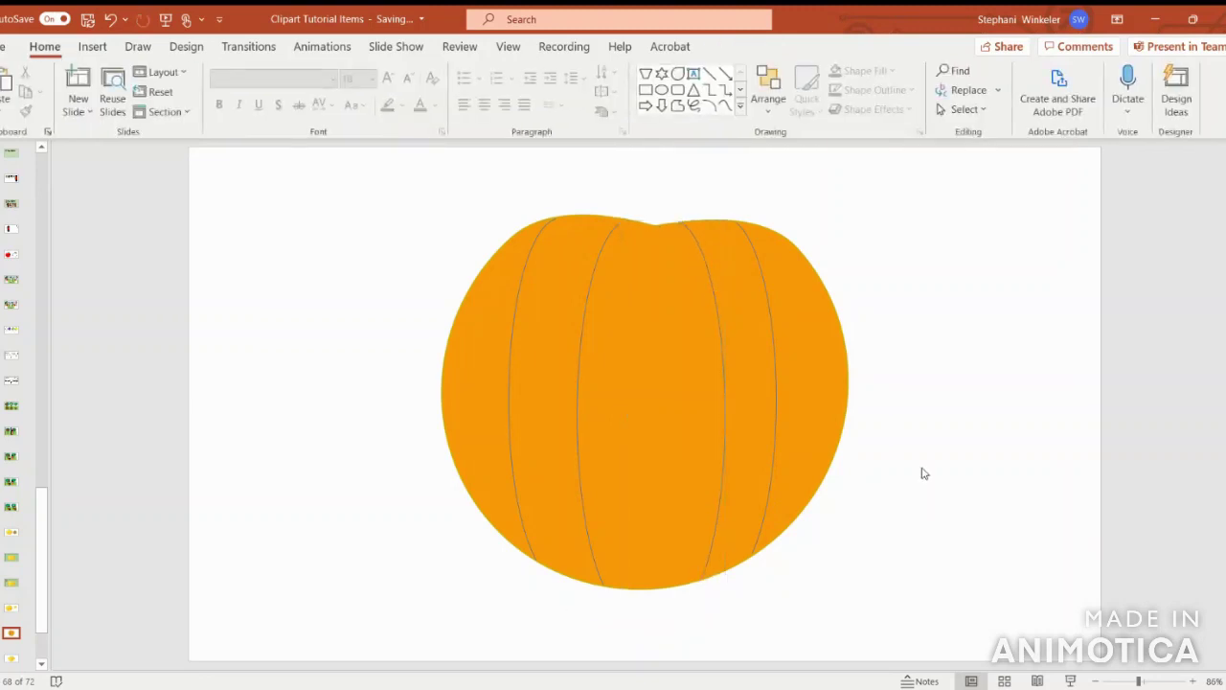
{"action": "left_click", "coordinate": [767, 316]}
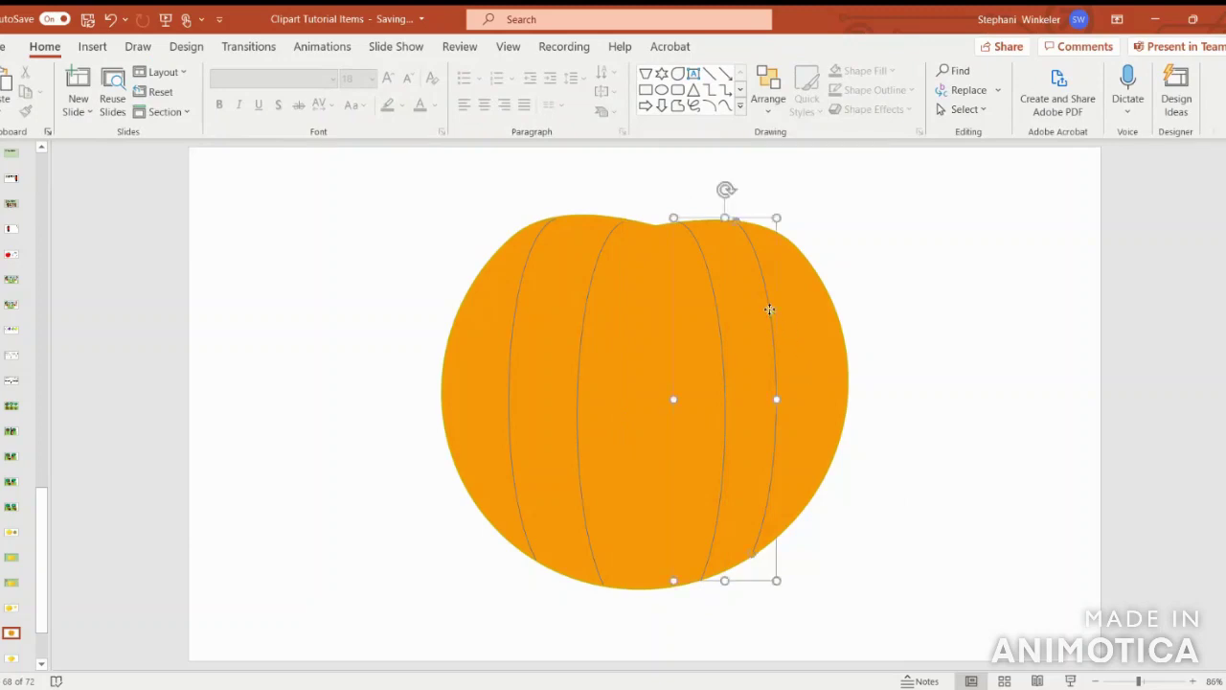
{"action": "left_click", "coordinate": [721, 318], "text": "shift"}
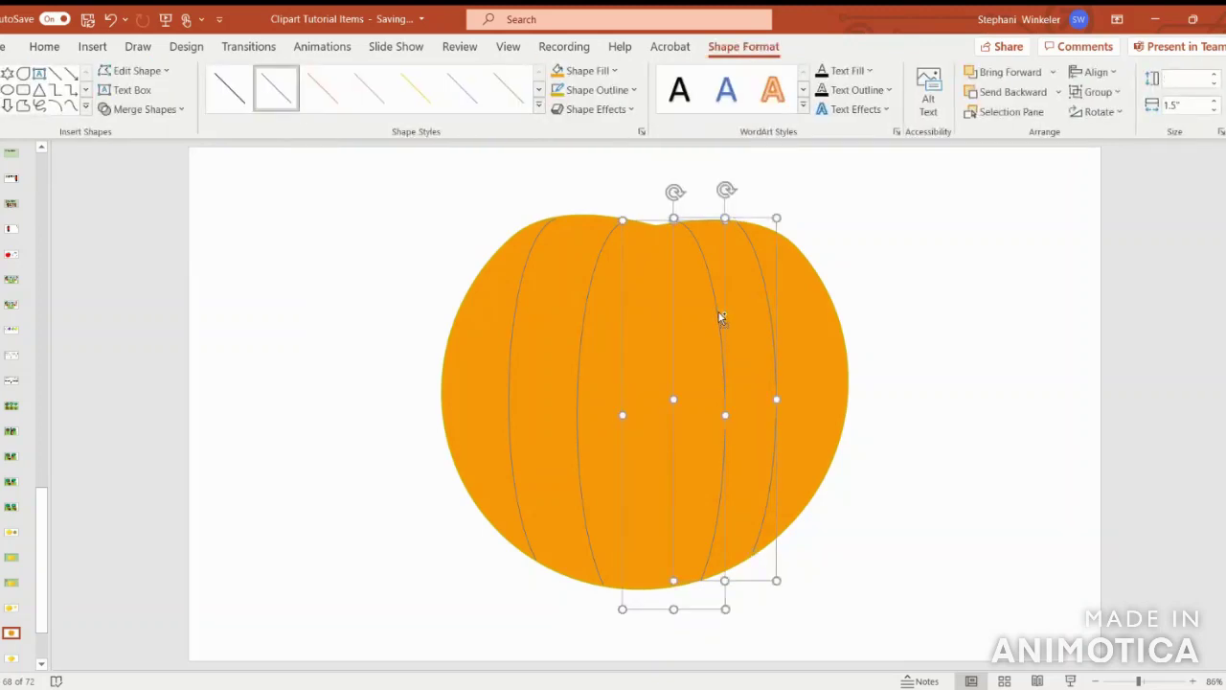
{"action": "left_click", "coordinate": [587, 322], "text": "shift"}
{"action": "left_click", "coordinate": [518, 323], "text": "shift"}
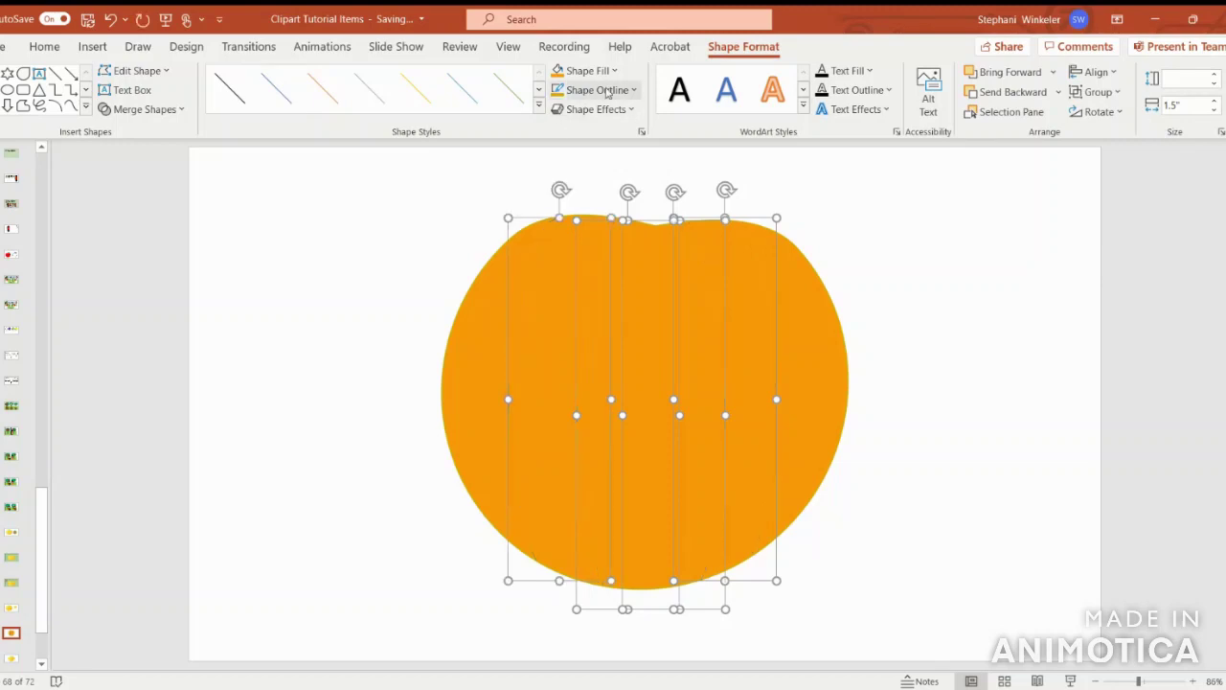
{"action": "left_click", "coordinate": [560, 91]}
{"action": "mouse_move", "coordinate": [604, 392]}
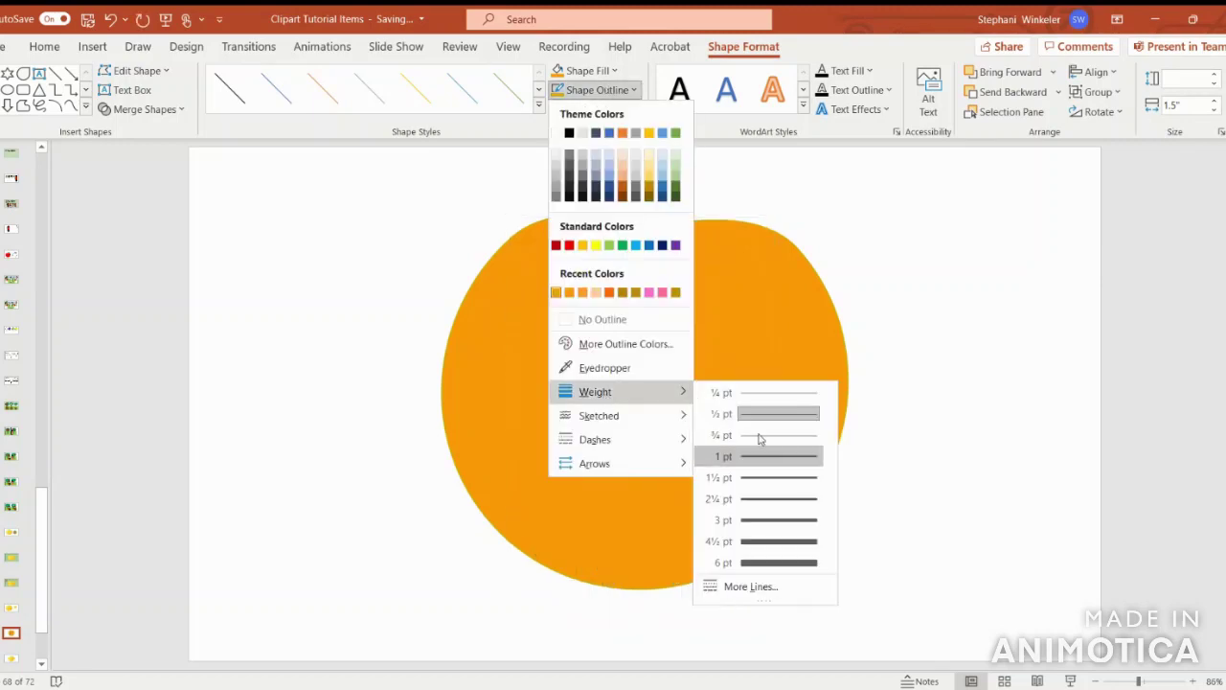
{"action": "left_click", "coordinate": [776, 500]}
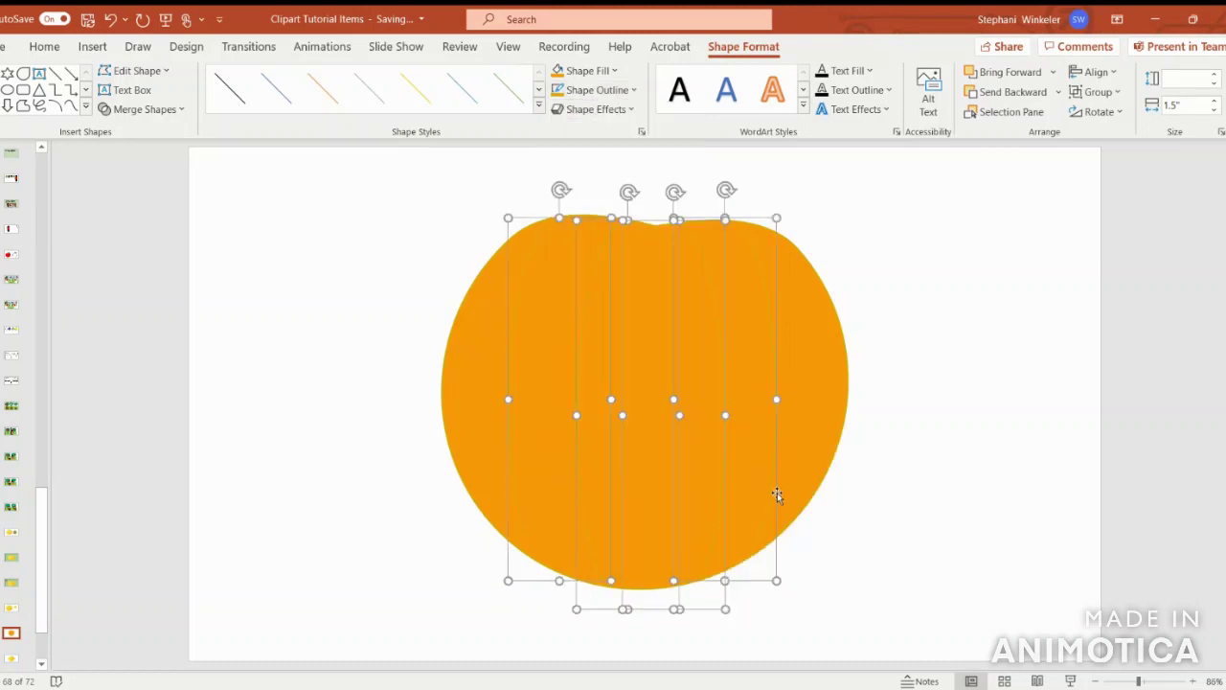
- Group the ribs with the orange body into one 6.17" by 6" object
{"action": "left_click", "coordinate": [820, 371], "text": "shift"}
{"action": "left_click", "coordinate": [1081, 94]}
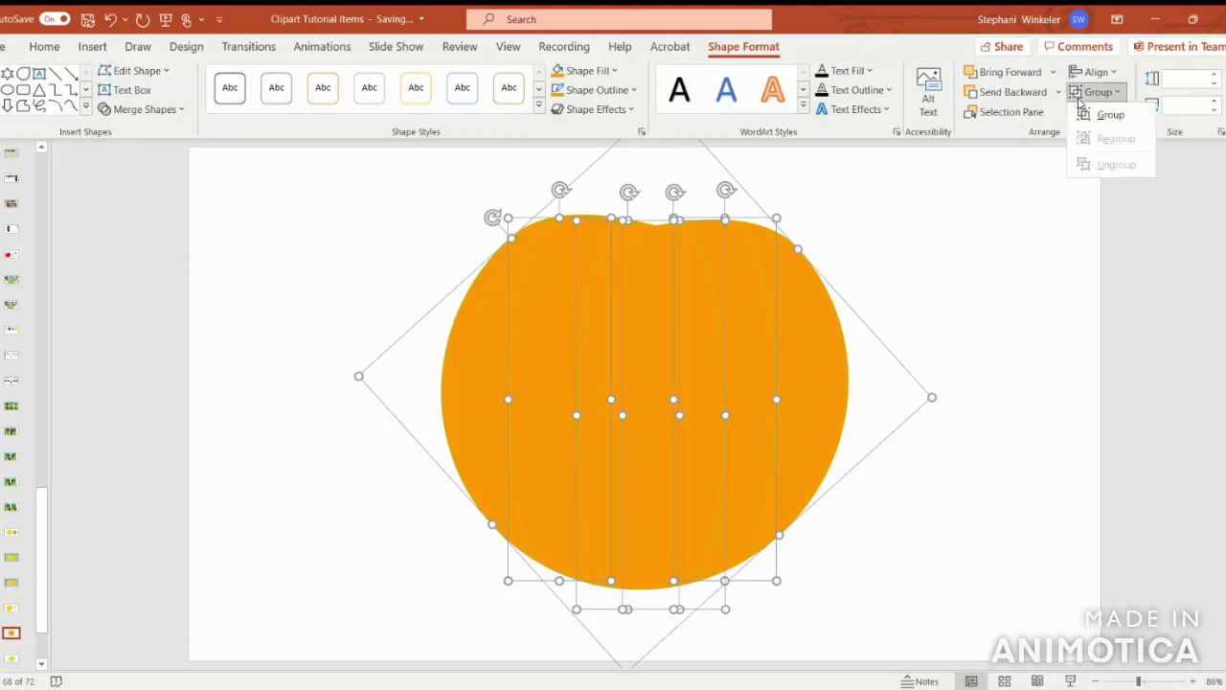
{"action": "left_click", "coordinate": [1104, 114]}
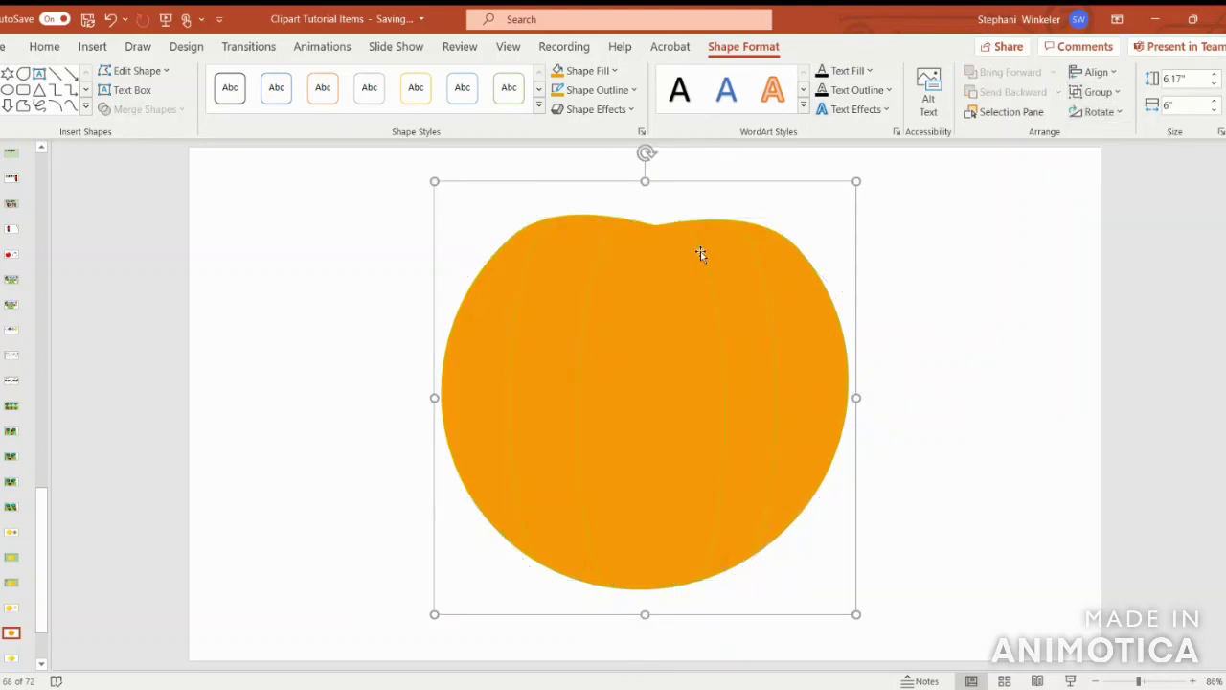
{"action": "left_click", "coordinate": [896, 301]}
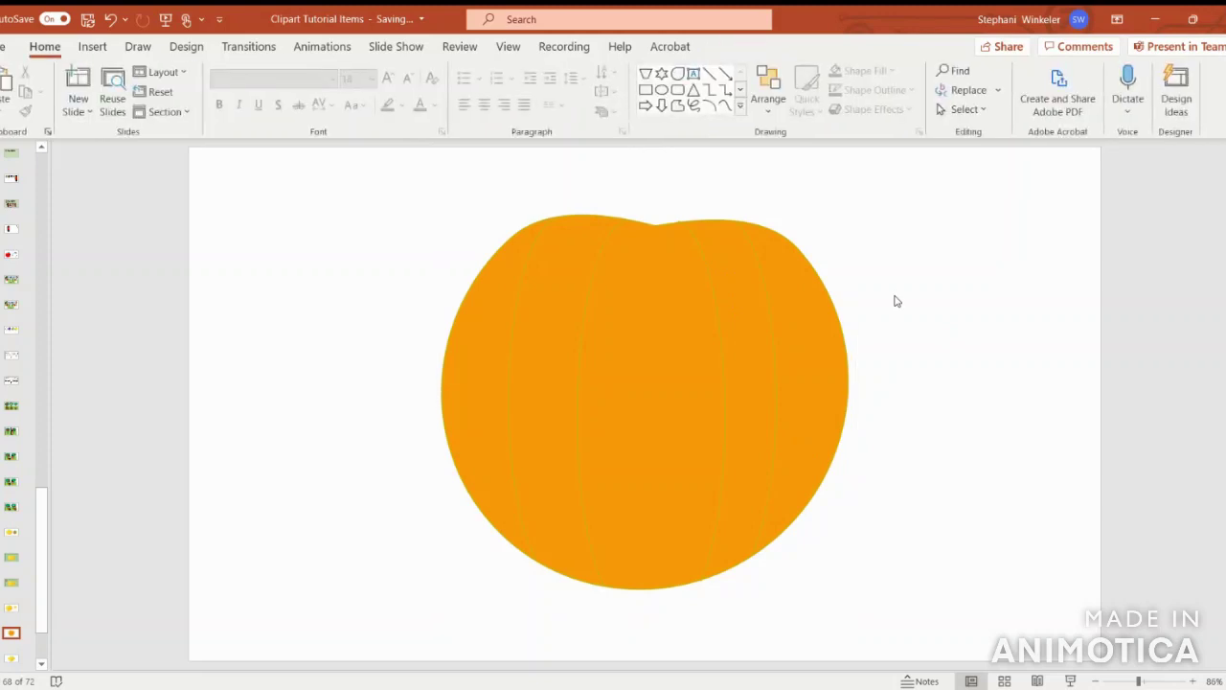
- Draw a six-point star to the left of the pumpkin
{"action": "left_click", "coordinate": [86, 49]}
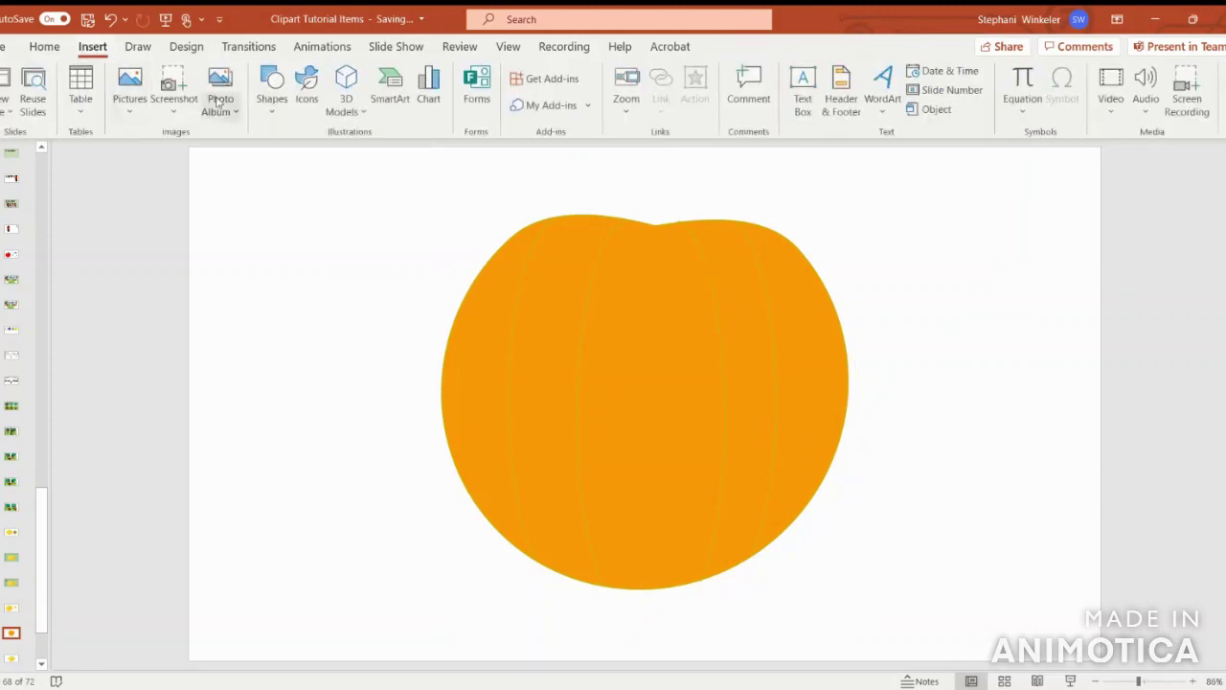
{"action": "left_click", "coordinate": [273, 96]}
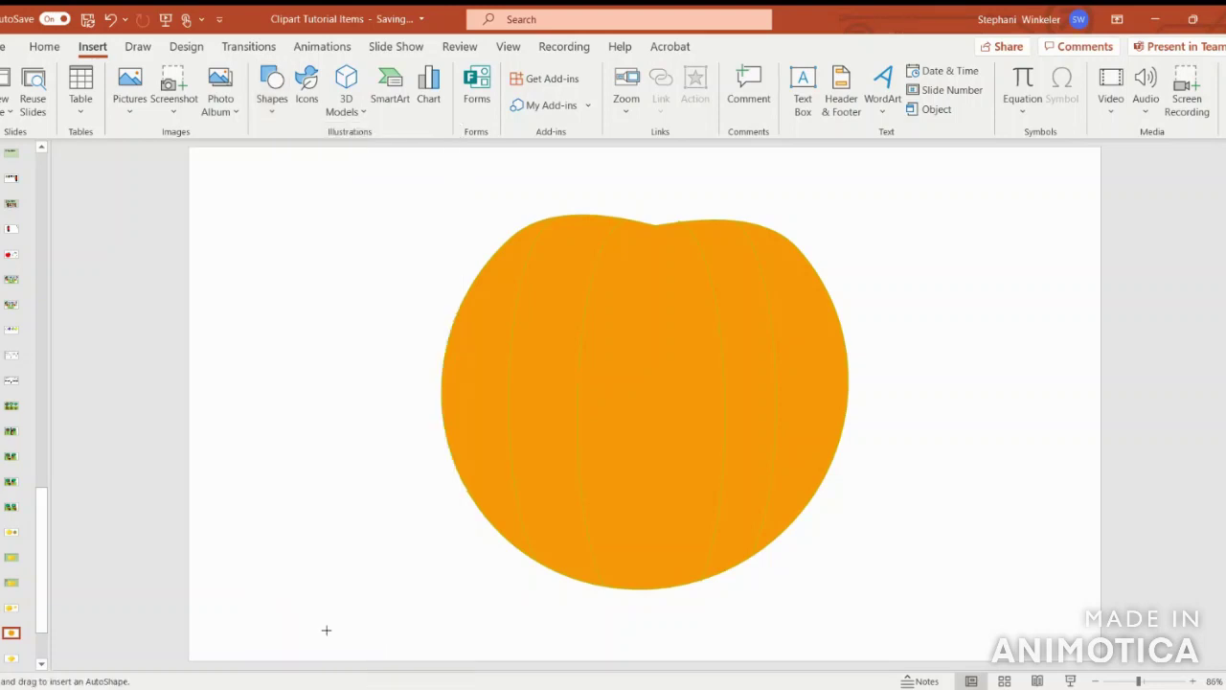
{"action": "left_click_drag", "start_coordinate": [263, 324], "coordinate": [389, 461]}
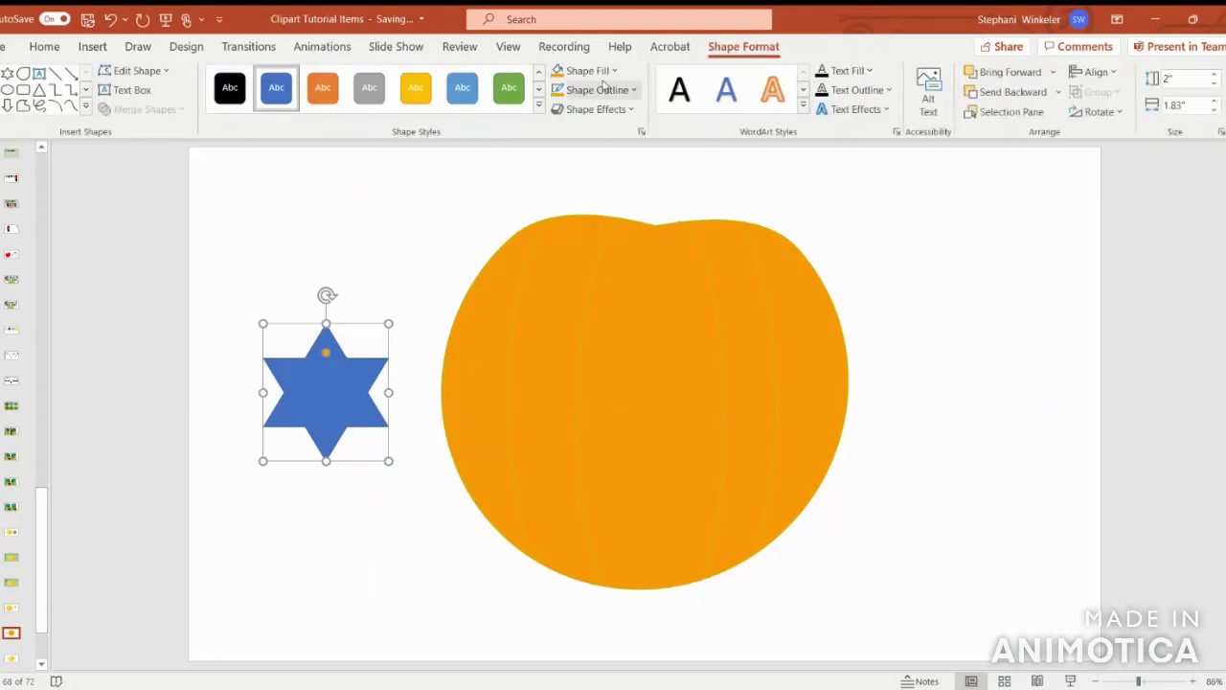
- Fill the star green, remove its outline, and move it onto the pumpkin's top
{"action": "left_click", "coordinate": [587, 70]}
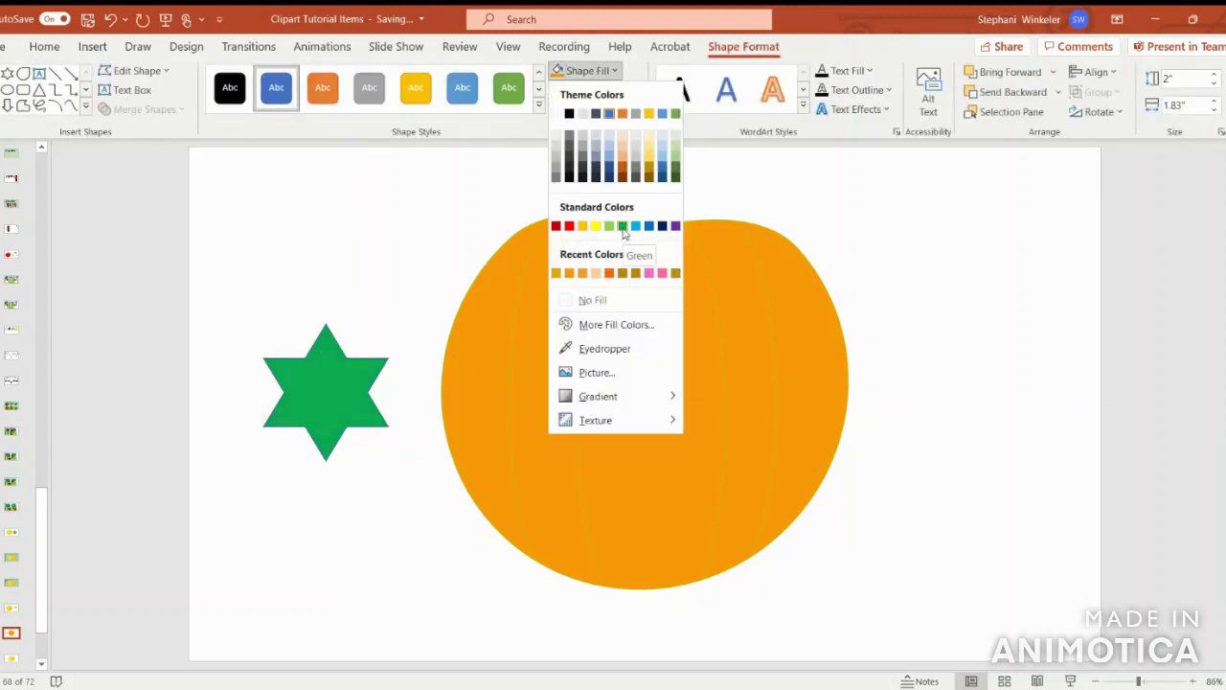
{"action": "left_click", "coordinate": [623, 228]}
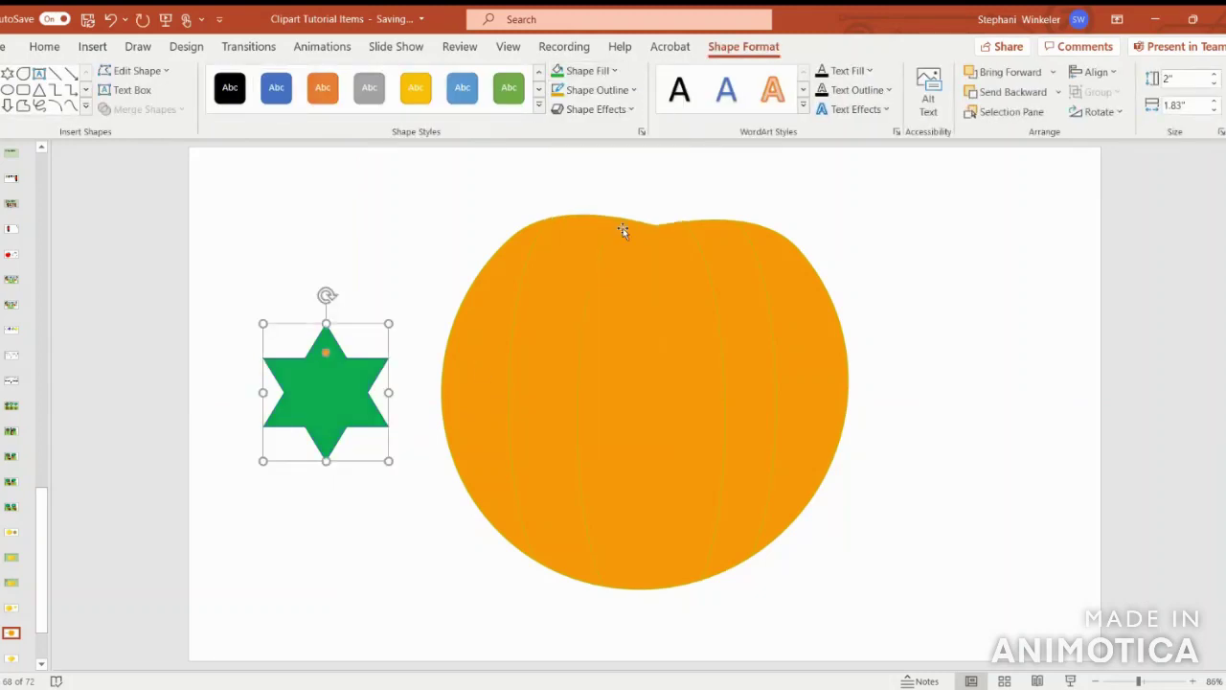
{"action": "left_click", "coordinate": [599, 89]}
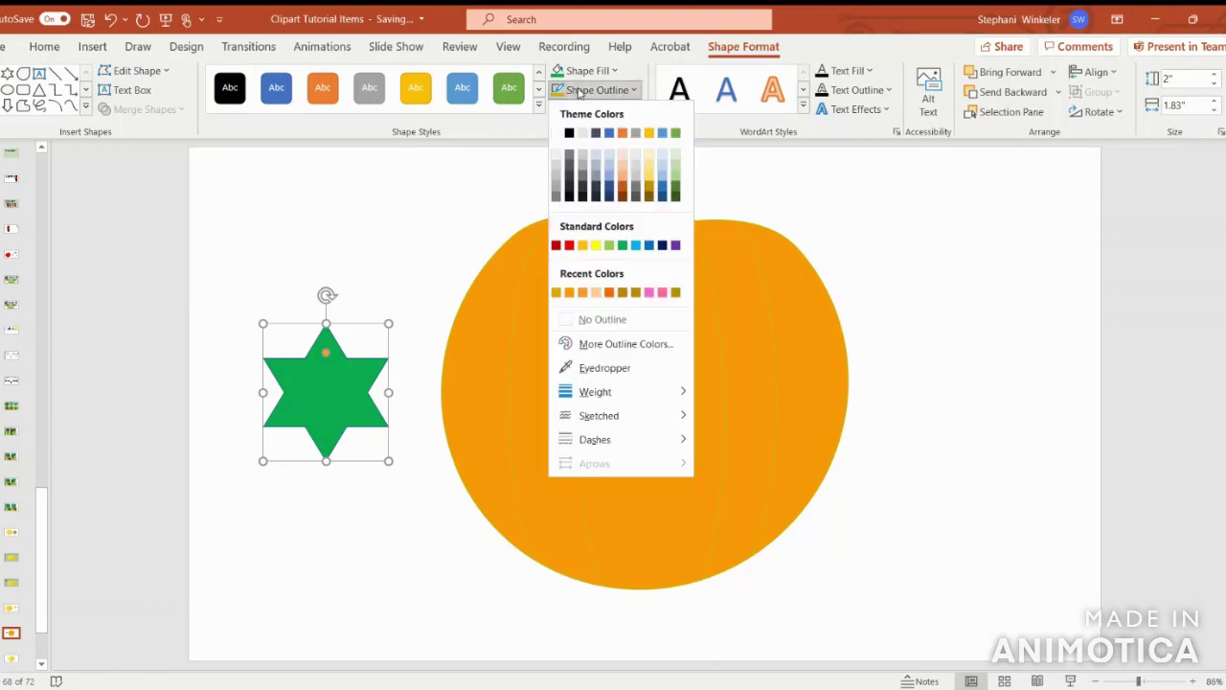
{"action": "left_click", "coordinate": [588, 316]}
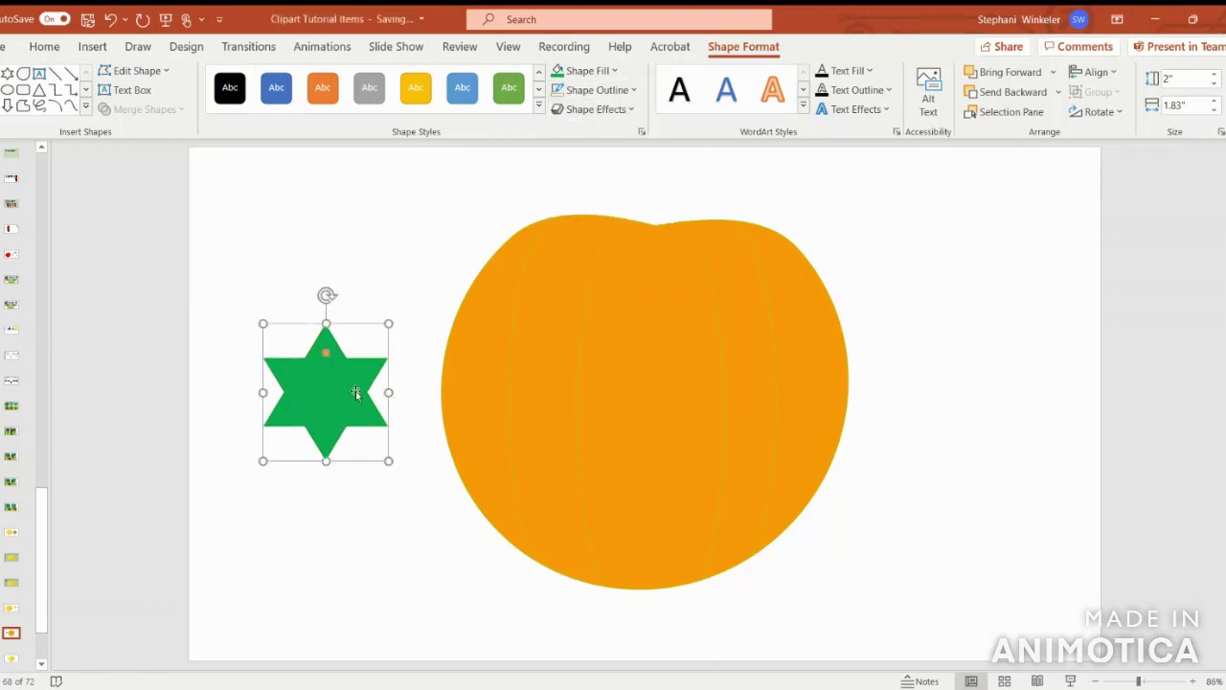
{"action": "left_click_drag", "start_coordinate": [355, 393], "coordinate": [657, 224]}
- Centre the star horizontally, slim its points into narrow leaves, and re-centre it
{"action": "left_click", "coordinate": [1094, 72]}
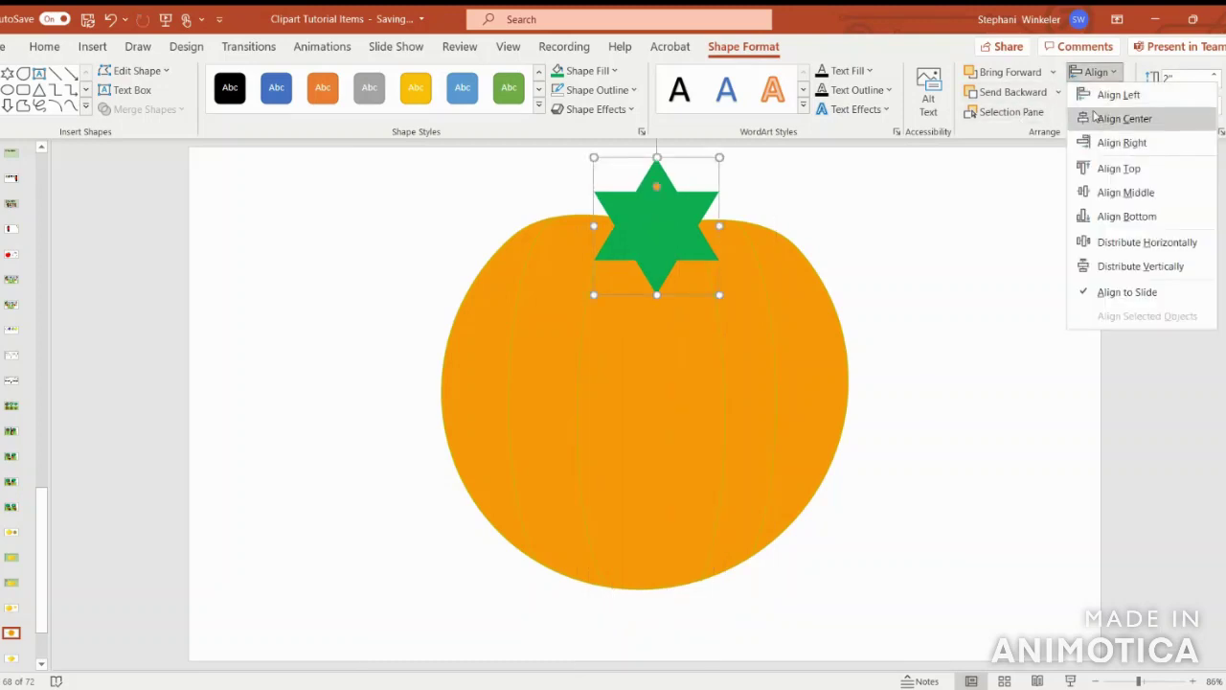
{"action": "left_click", "coordinate": [1098, 118]}
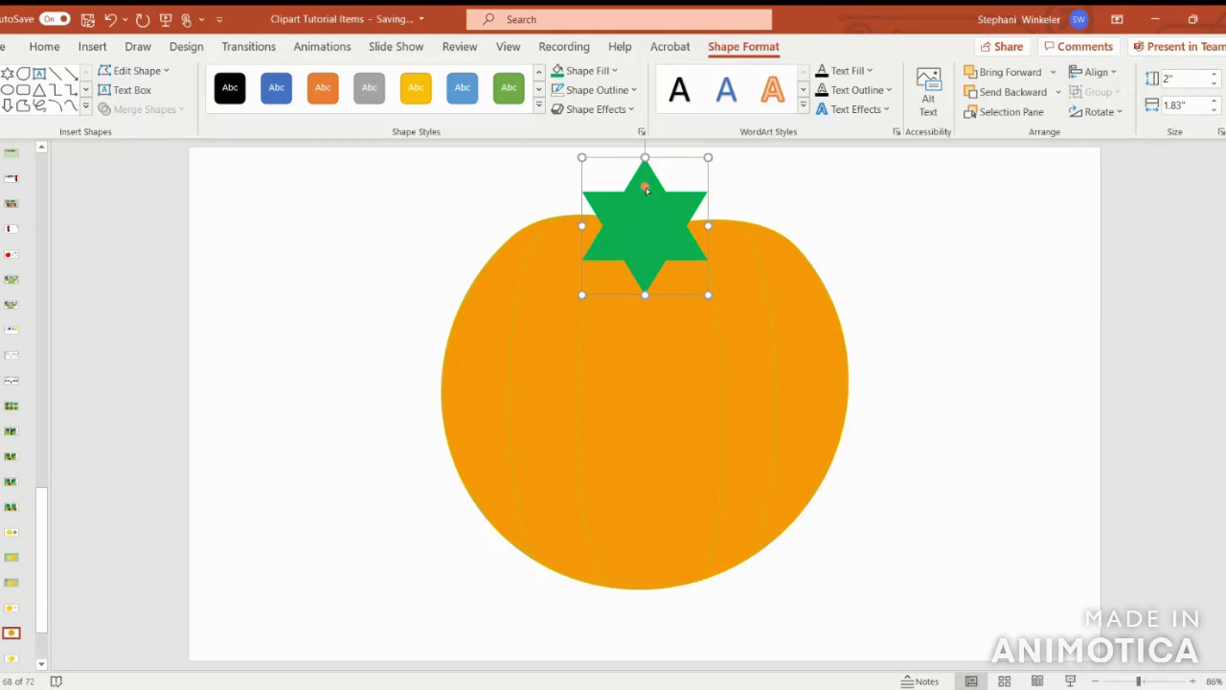
{"action": "left_click_drag", "start_coordinate": [647, 189], "coordinate": [661, 235]}
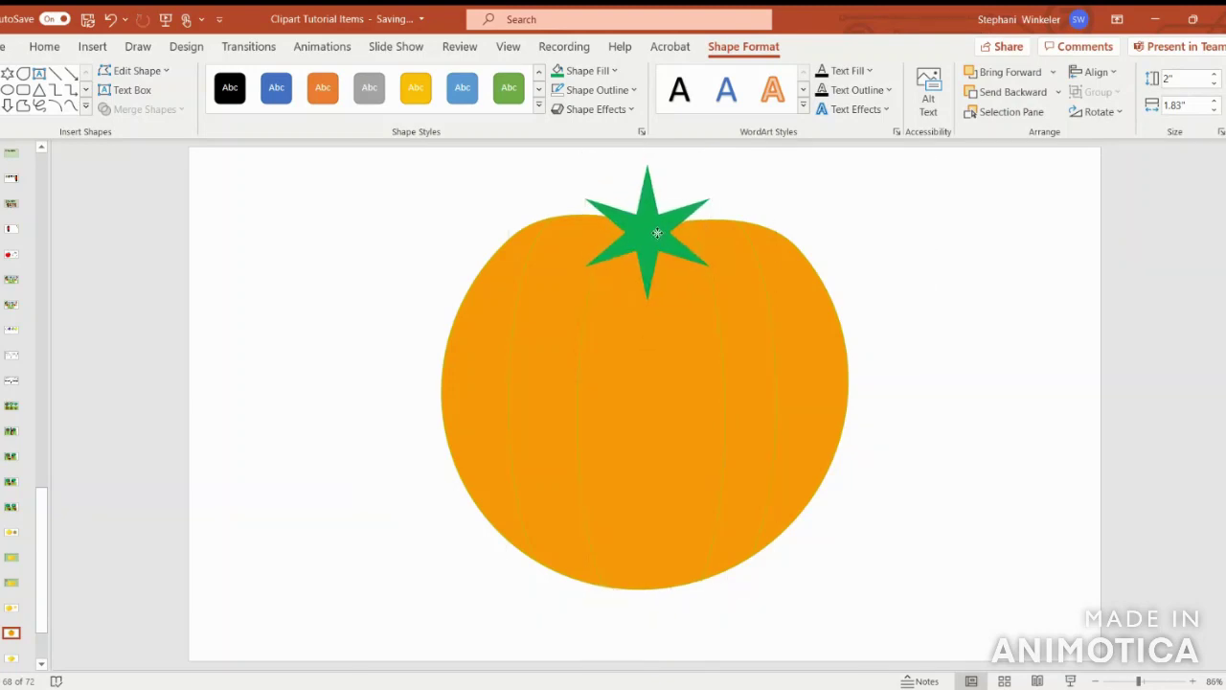
{"action": "left_click", "coordinate": [1093, 75]}
{"action": "left_click", "coordinate": [1124, 118]}
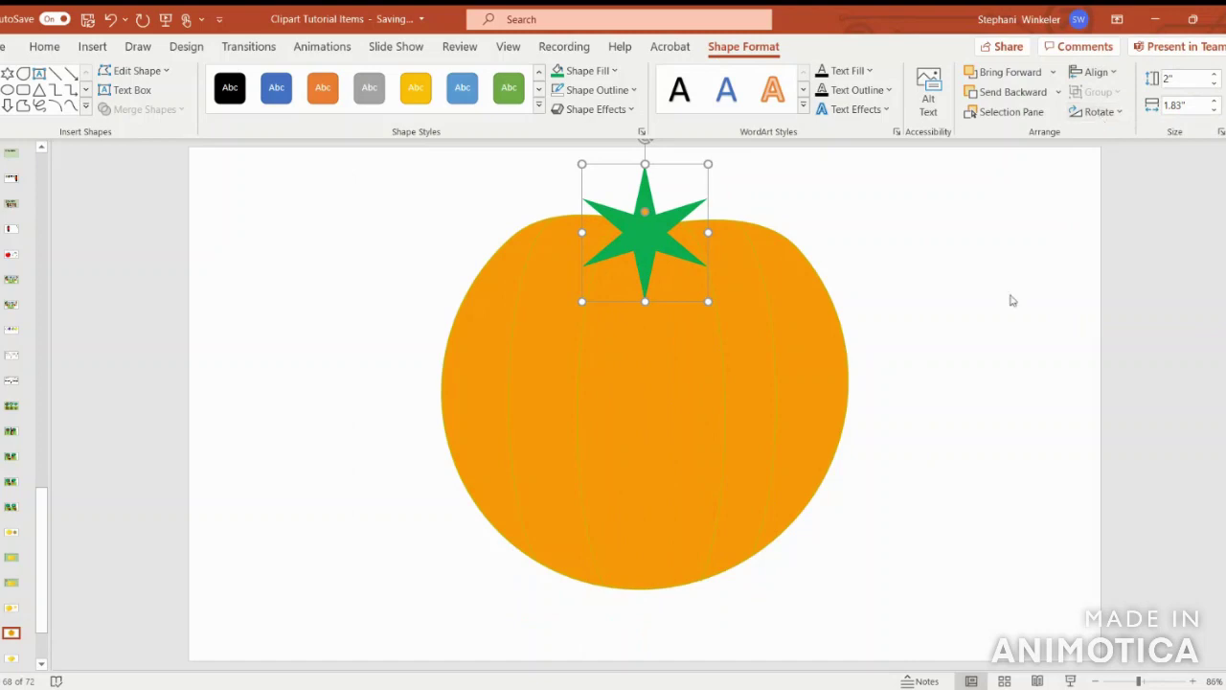
{"action": "left_click", "coordinate": [962, 342]}
- Draw a small Flowchart: Manual Operation trapezoid left of the pumpkin
{"action": "left_click", "coordinate": [93, 49]}
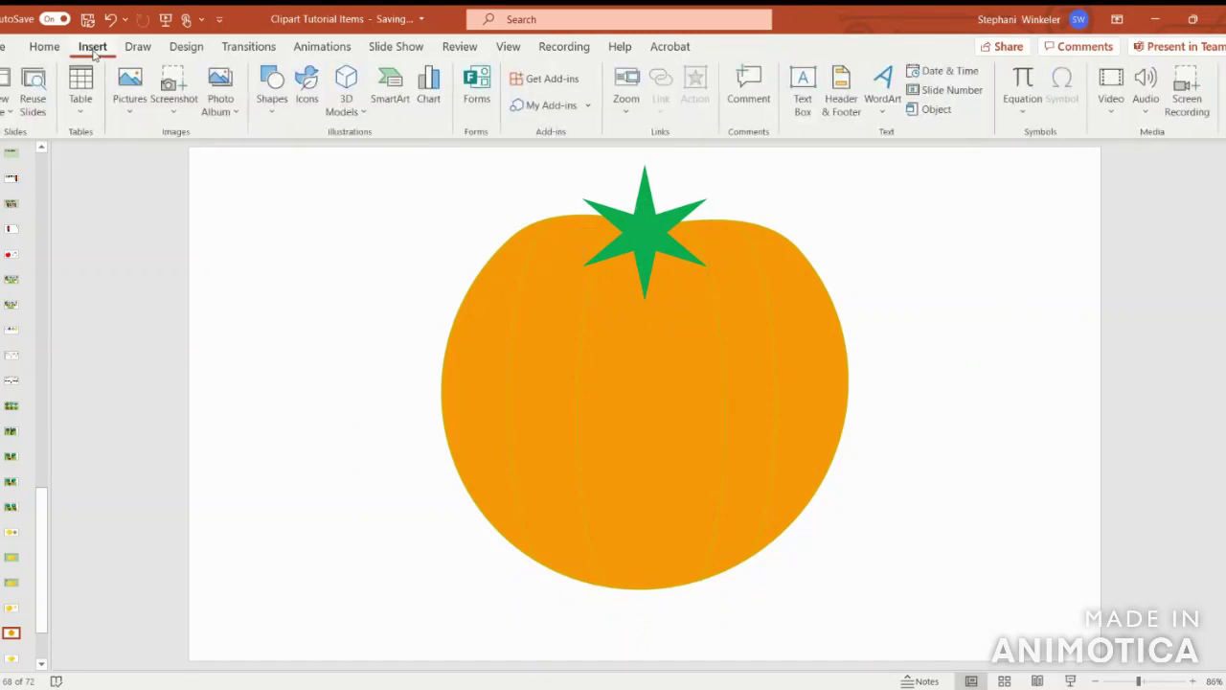
{"action": "left_click", "coordinate": [272, 100]}
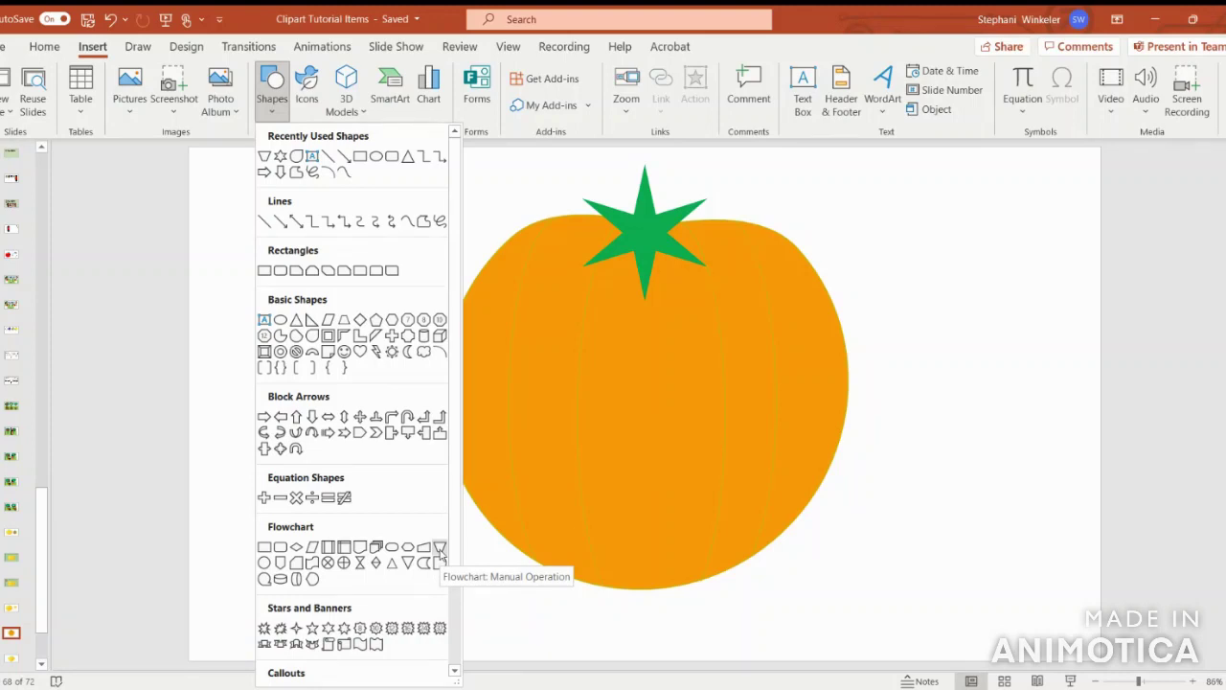
{"action": "left_click", "coordinate": [441, 554]}
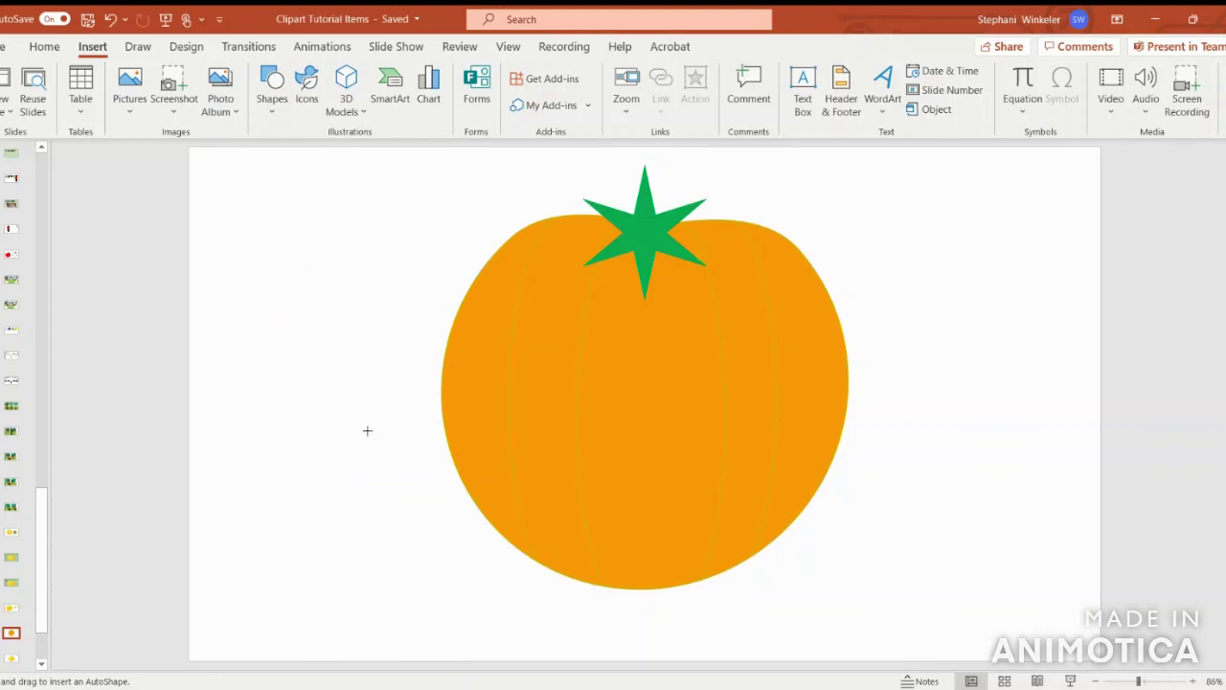
{"action": "left_click_drag", "start_coordinate": [293, 324], "coordinate": [347, 415]}
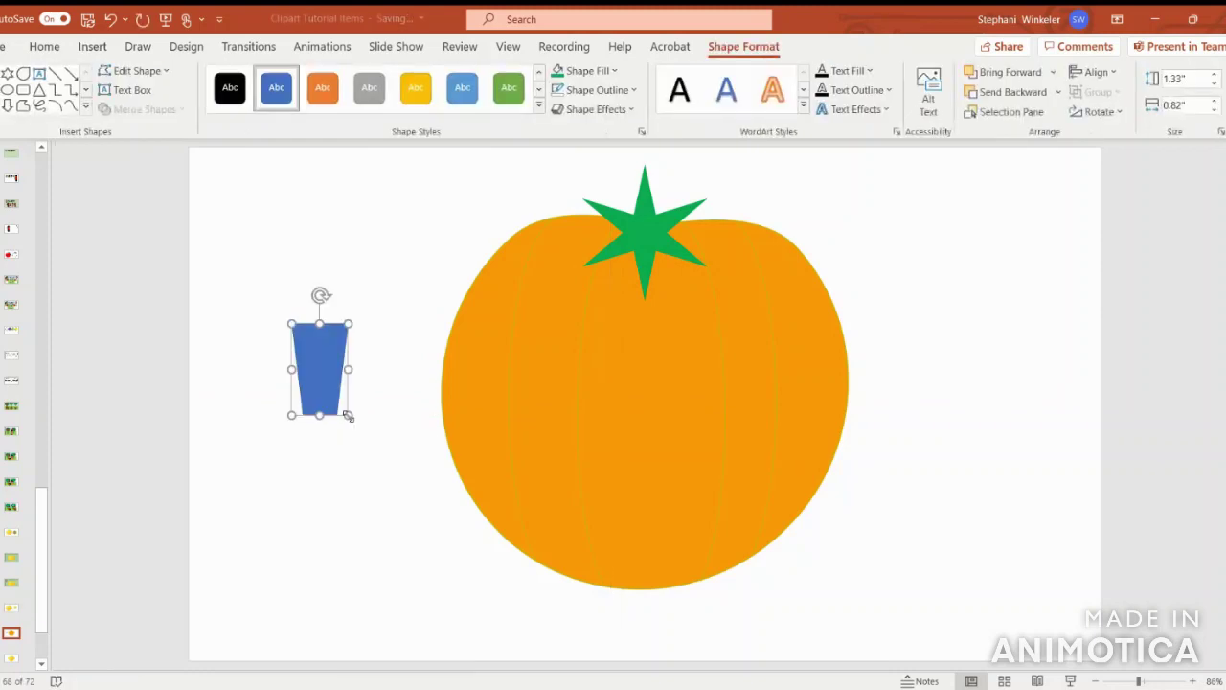
- Rotate the trapezoid 180°, fill it green, and place it on the star as the stem
{"action": "left_click_drag", "start_coordinate": [317, 293], "coordinate": [323, 419]}
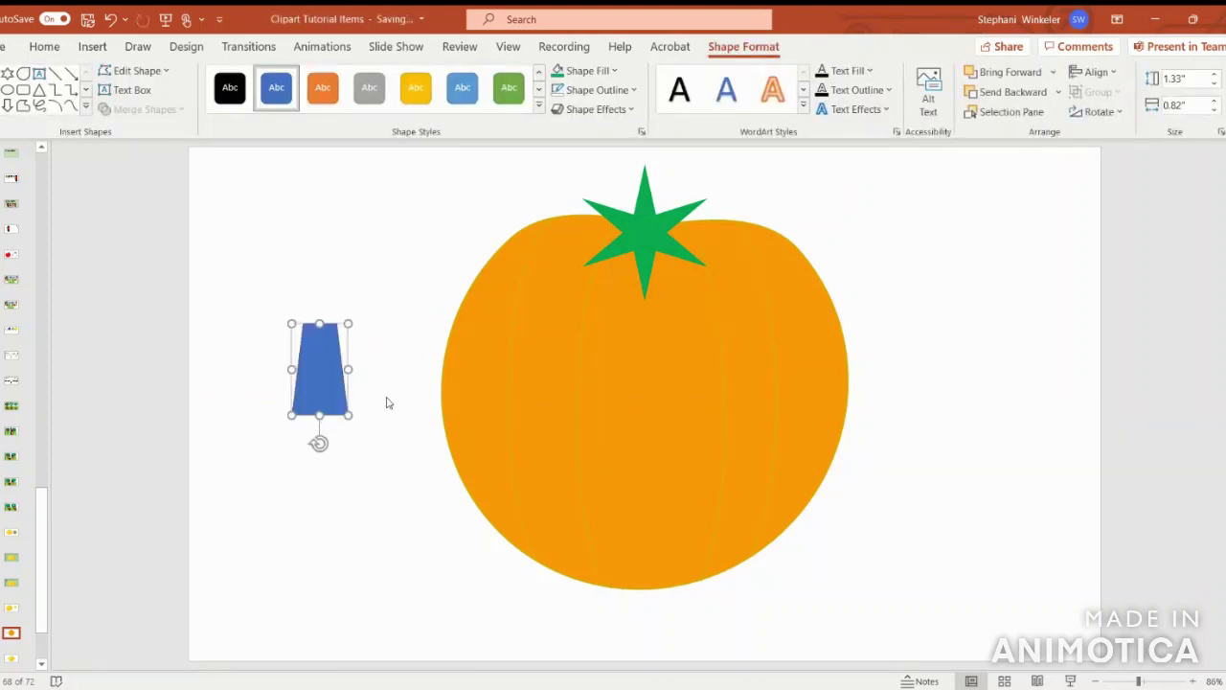
{"action": "left_click", "coordinate": [558, 71]}
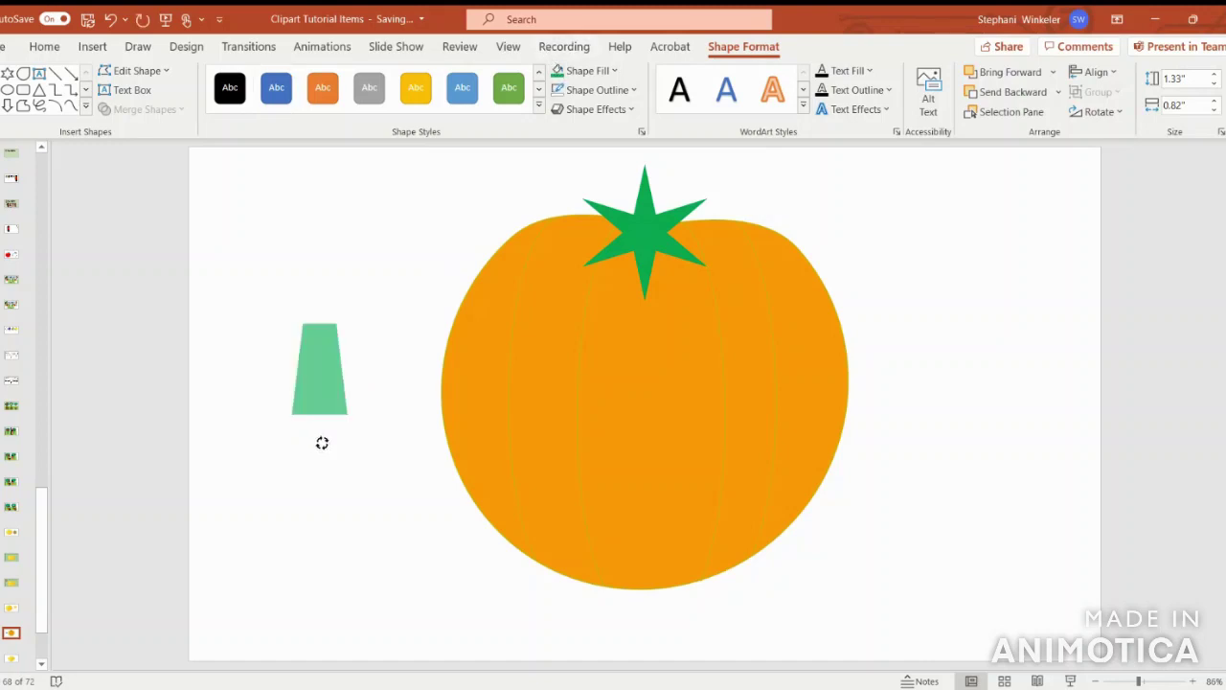
{"action": "left_click_drag", "start_coordinate": [319, 386], "coordinate": [641, 222]}
- Centre the stem horizontally on the slide
{"action": "left_click", "coordinate": [1094, 72]}
{"action": "left_click", "coordinate": [1118, 118]}
{"action": "left_click", "coordinate": [1002, 292]}
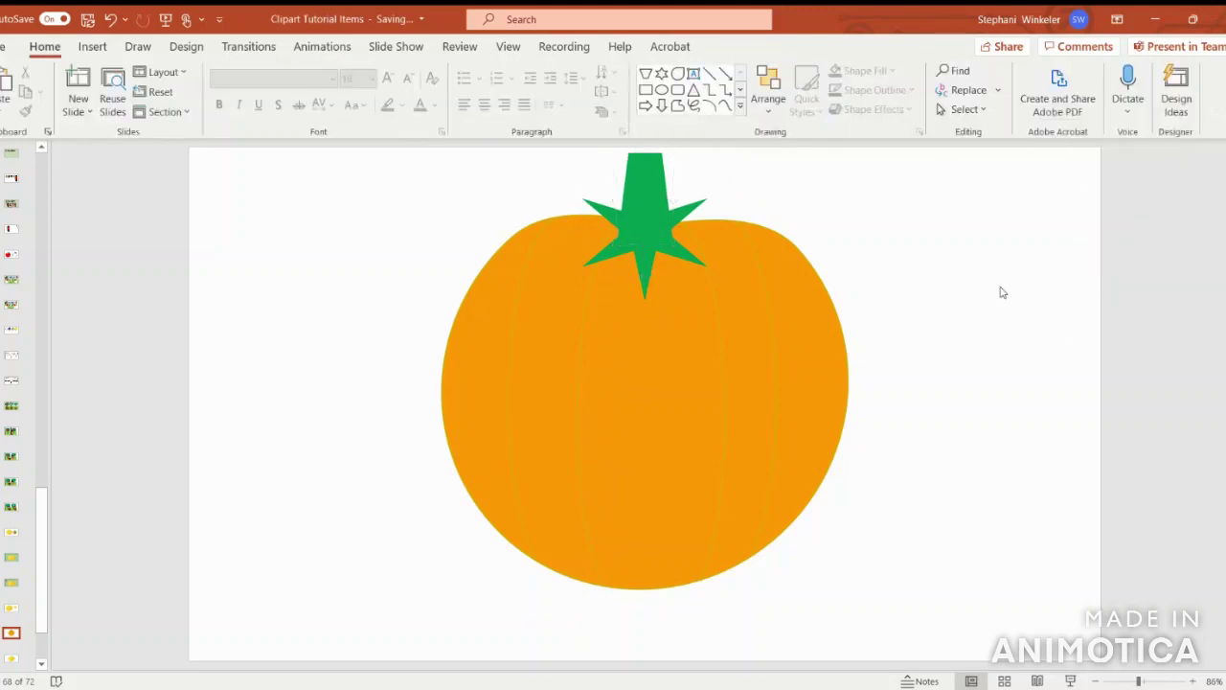
- Group the stem with the pumpkin into a 6.67" by 6" object and shift it left
{"action": "left_click", "coordinate": [645, 176]}
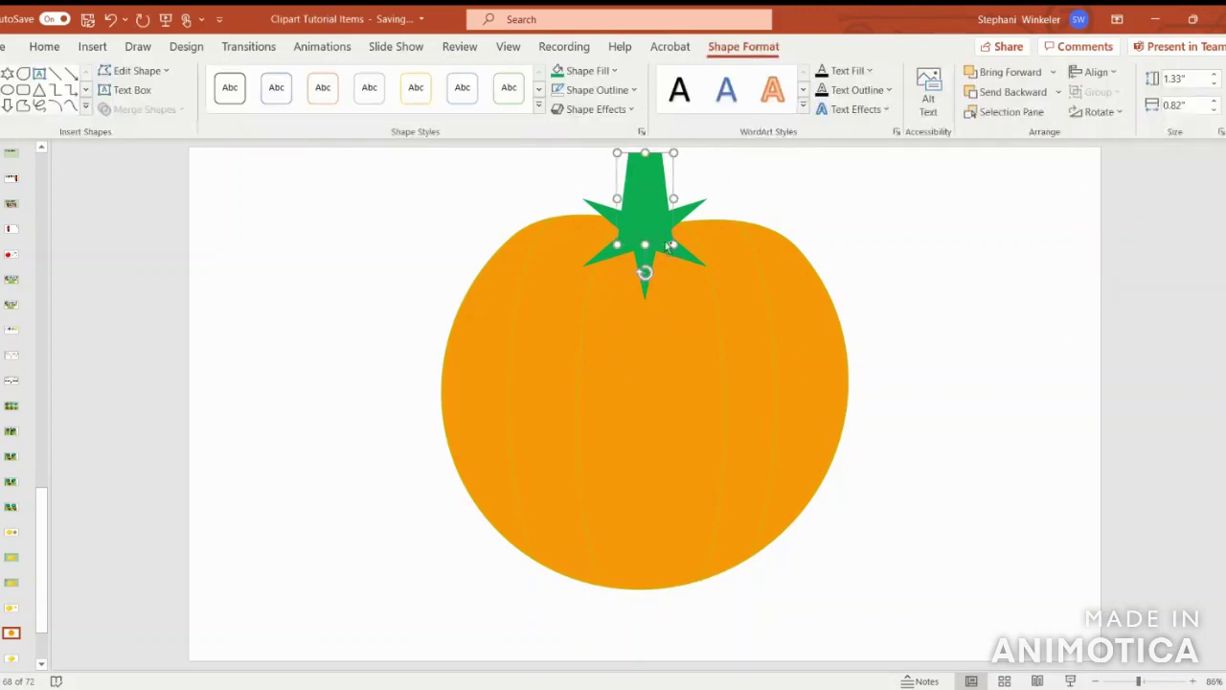
{"action": "left_click", "coordinate": [690, 306], "text": "shift"}
{"action": "left_click", "coordinate": [1098, 92]}
{"action": "left_click", "coordinate": [1104, 115]}
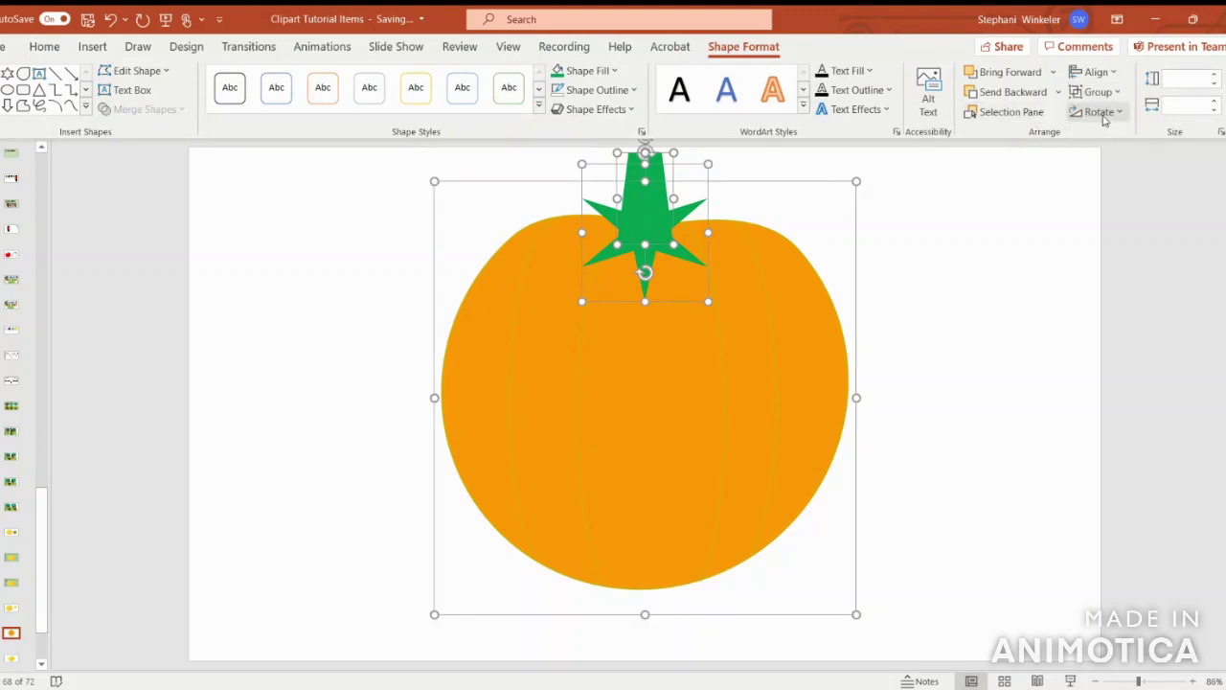
{"action": "left_click_drag", "start_coordinate": [804, 320], "coordinate": [567, 343]}
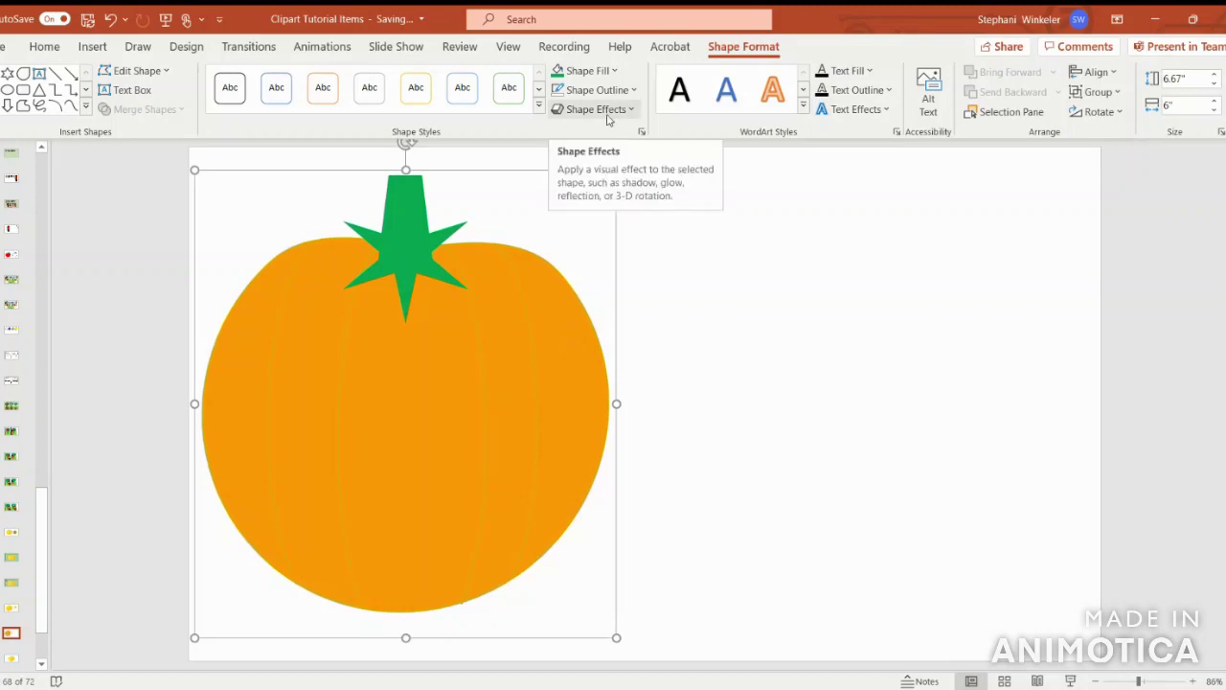
- Give the pumpkin group a Relaxed Moderately perspective 3-D rotation and drag it toward the slide centre
{"action": "left_click", "coordinate": [606, 113]}
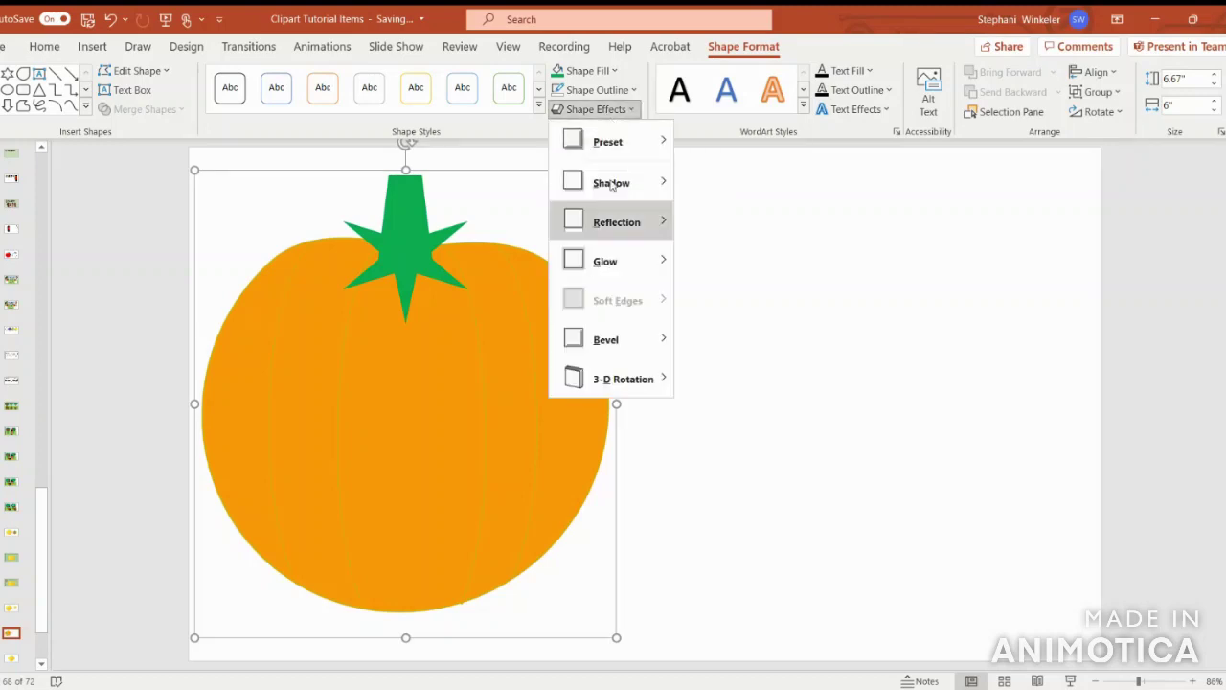
{"action": "mouse_move", "coordinate": [637, 387]}
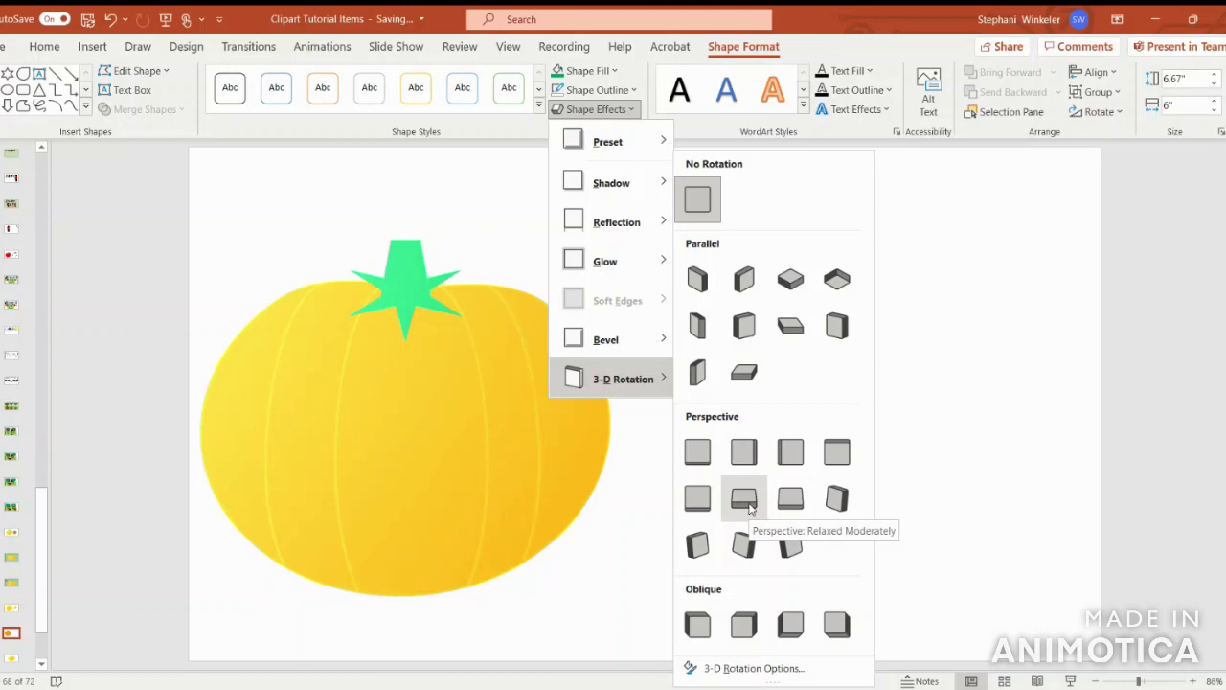
{"action": "left_click", "coordinate": [749, 499]}
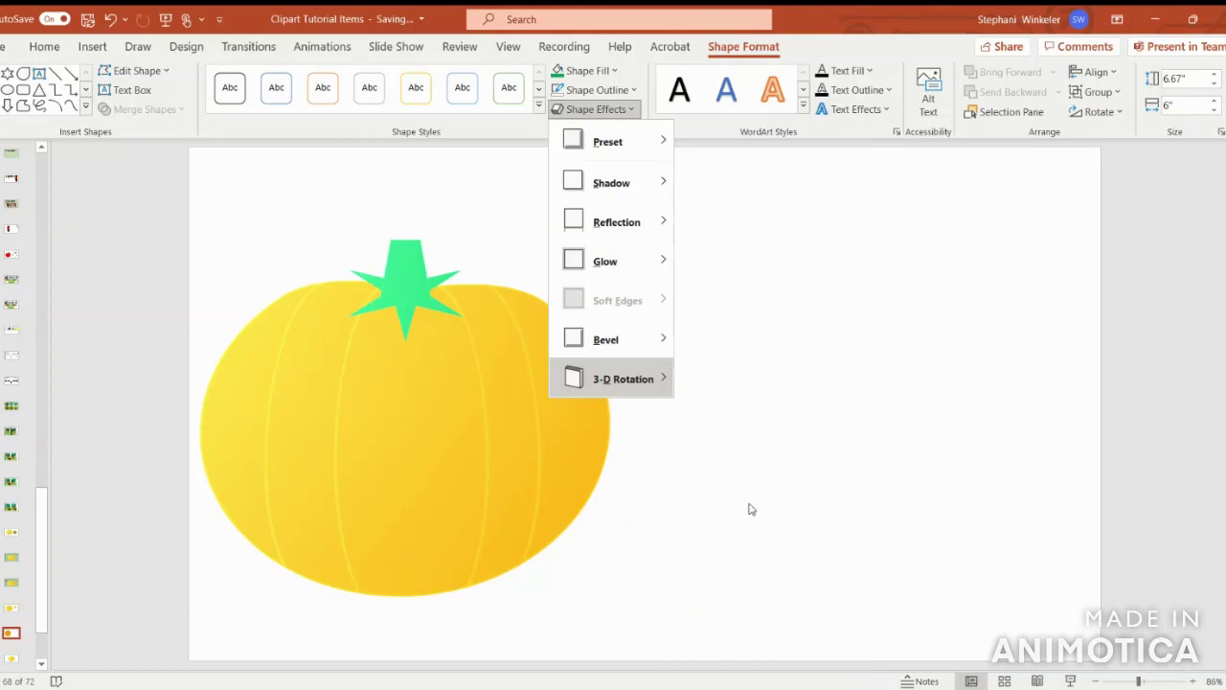
{"action": "left_click_drag", "start_coordinate": [426, 398], "coordinate": [661, 376]}
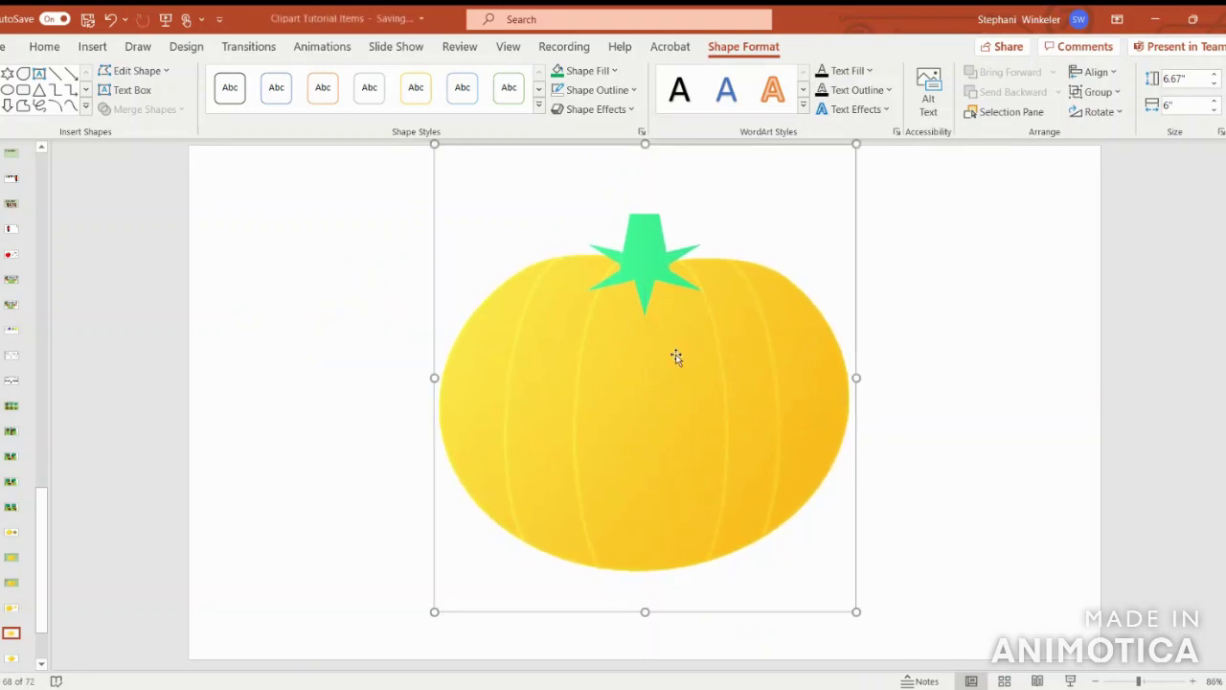
- Align Center the gold pumpkin group on slide 68, then leave it deselected
{"action": "left_click", "coordinate": [1095, 72]}
{"action": "left_click", "coordinate": [1121, 118]}
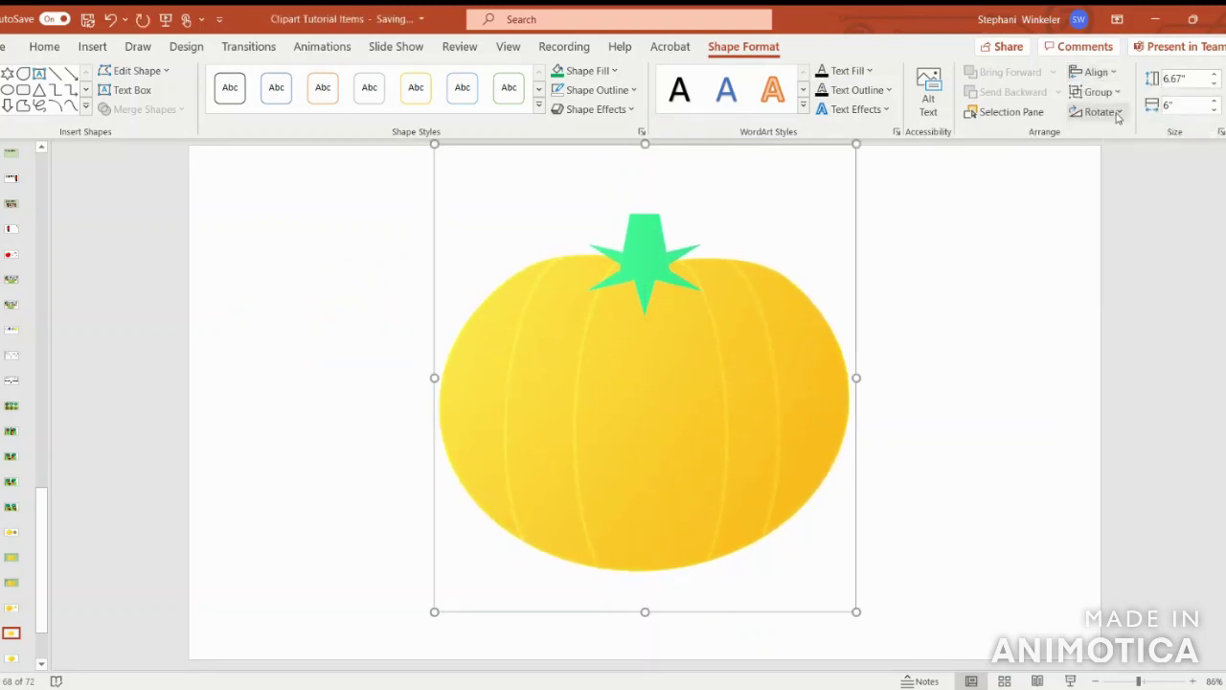
{"action": "left_click", "coordinate": [994, 345]}
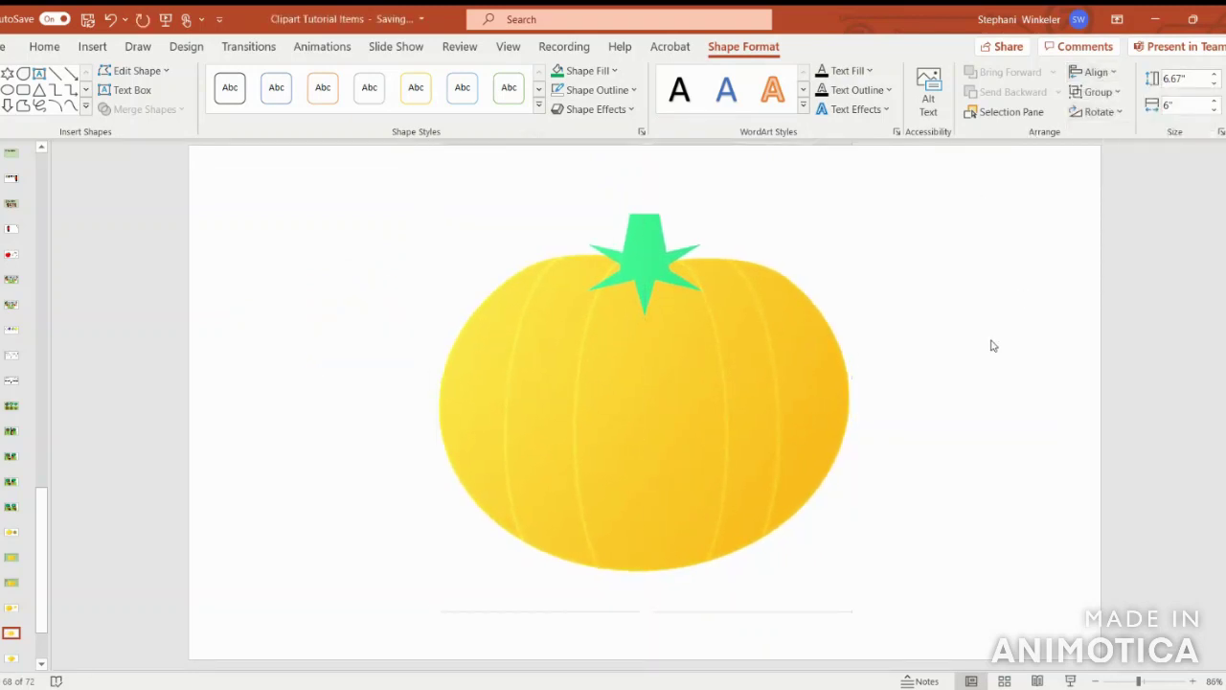
{"action": "left_click", "coordinate": [680, 369]}
{"action": "right_click", "coordinate": [680, 367]}
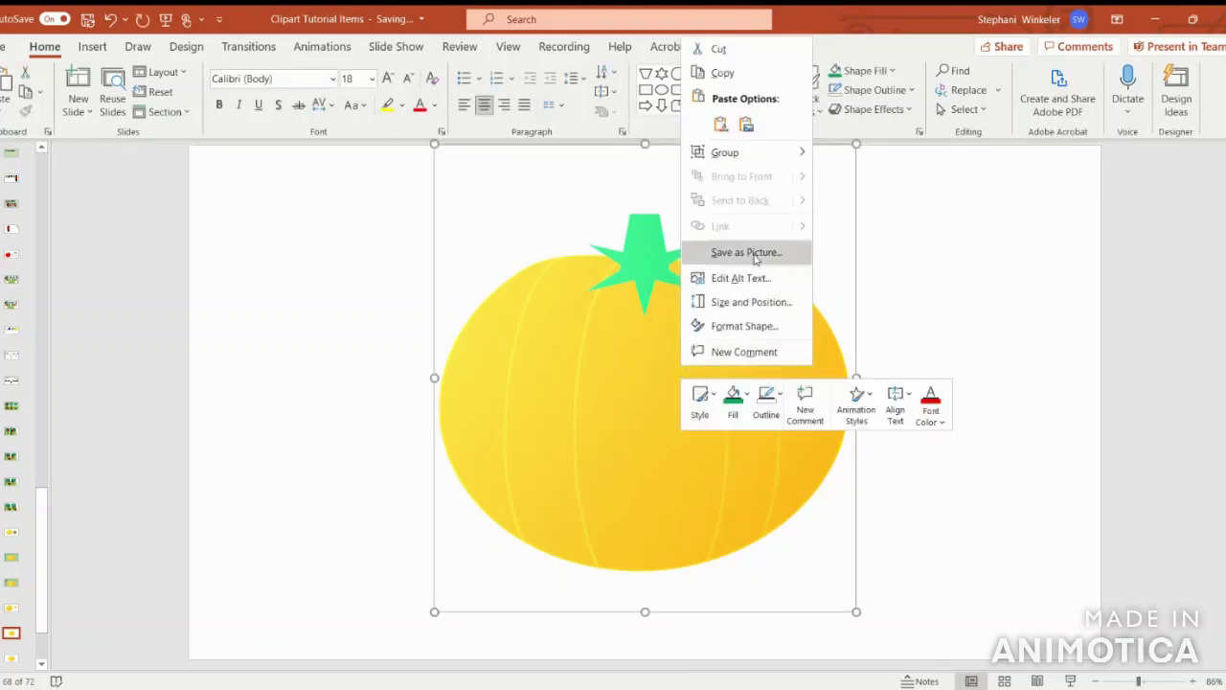
{"action": "left_click", "coordinate": [828, 575]}
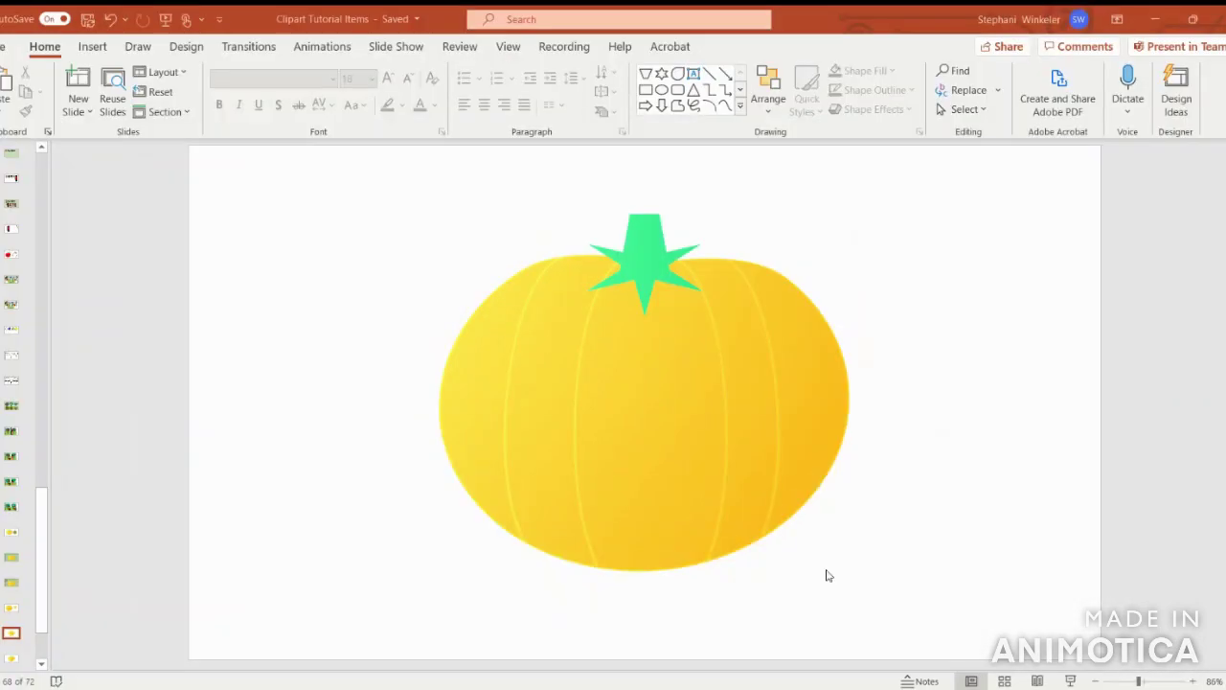